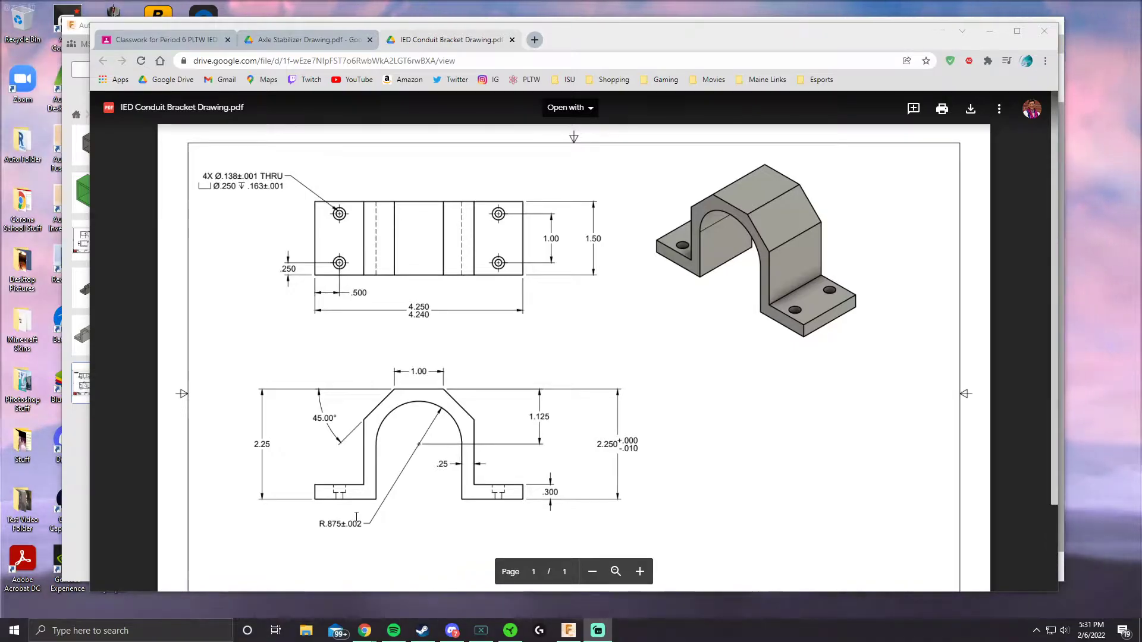
Show the Axle Stabilizer Drawing answer-key PDF in Chrome
click(304, 43)
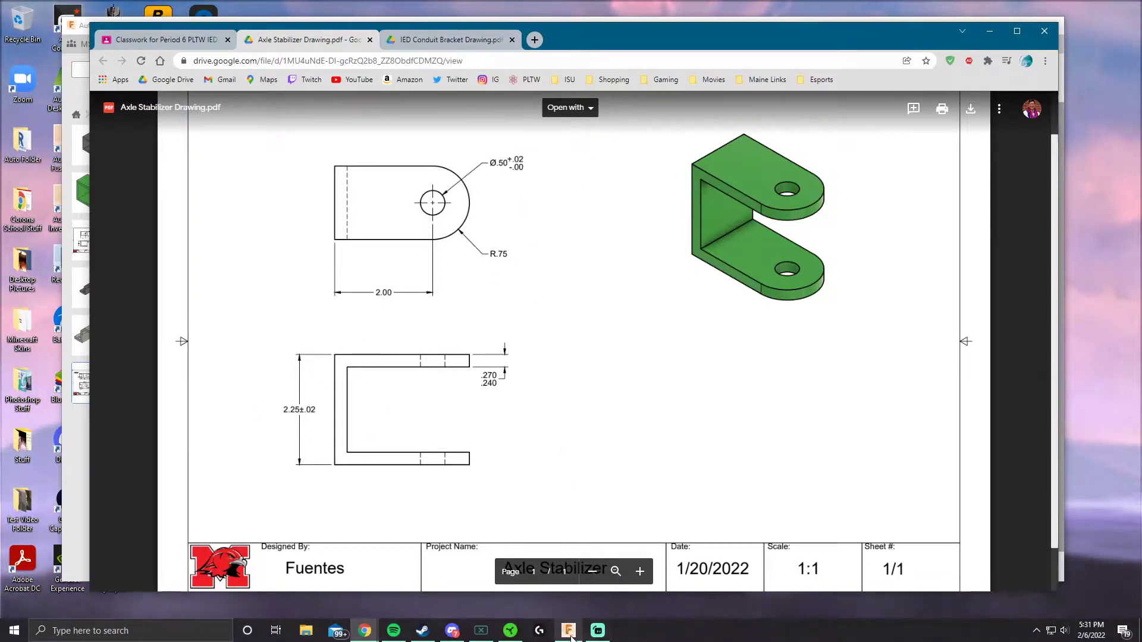
Delete the side view's old 2.25±.02 height dimension in Fusion 360
key(alt+Tab)
scroll(648, 361, up, 2)
scroll(647, 361, up, 2)
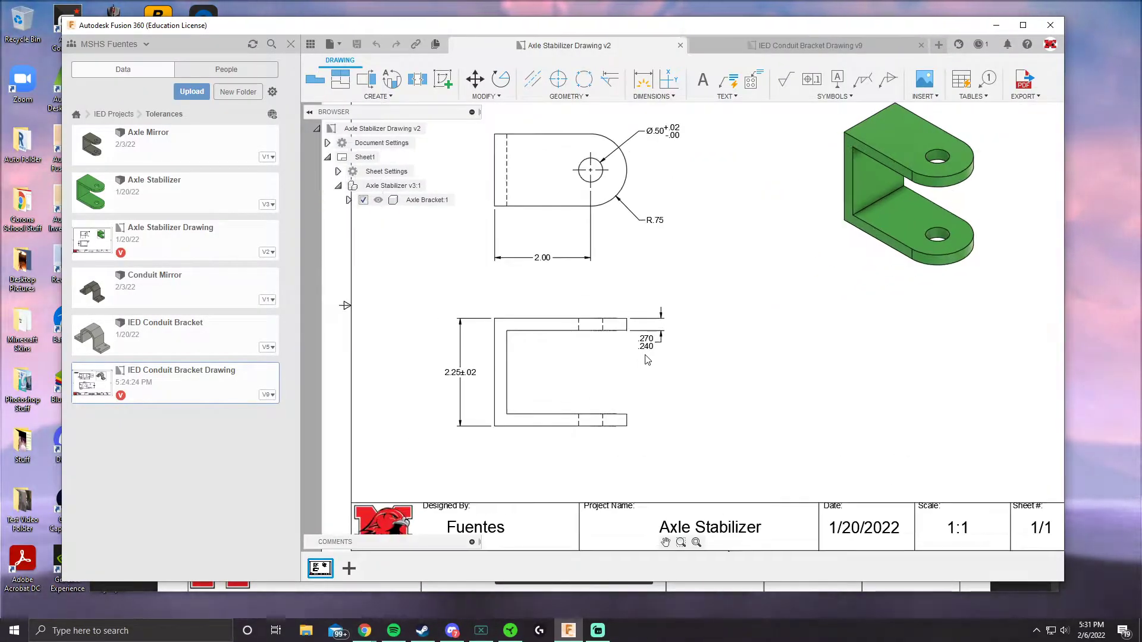
scroll(464, 404, down, 3)
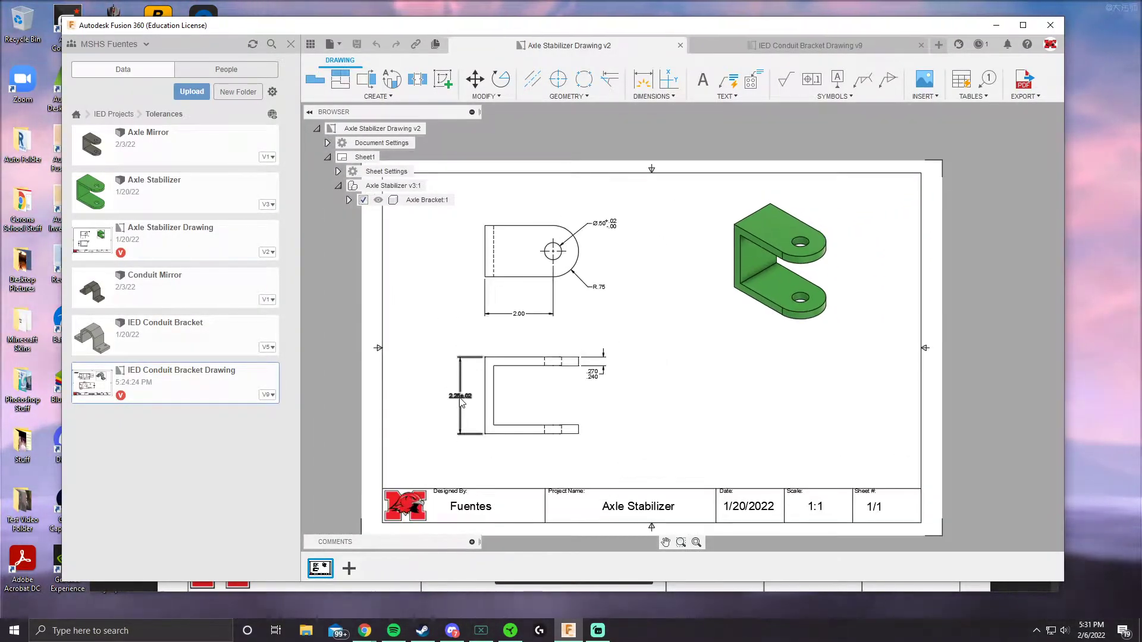
scroll(465, 404, up, 5)
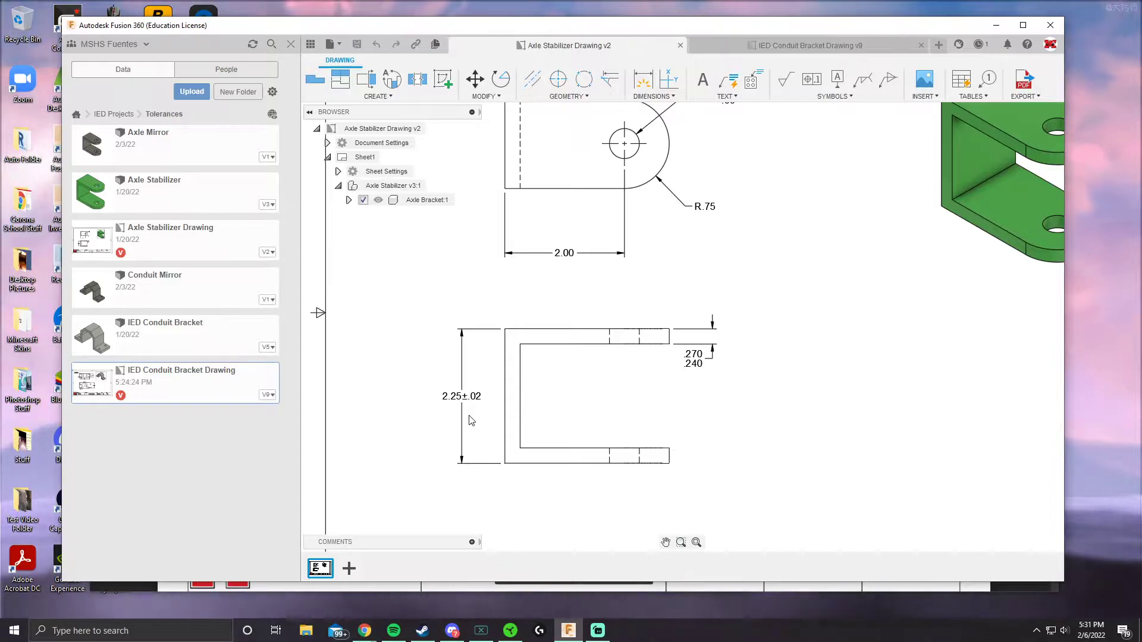
click(468, 397)
key(Delete)
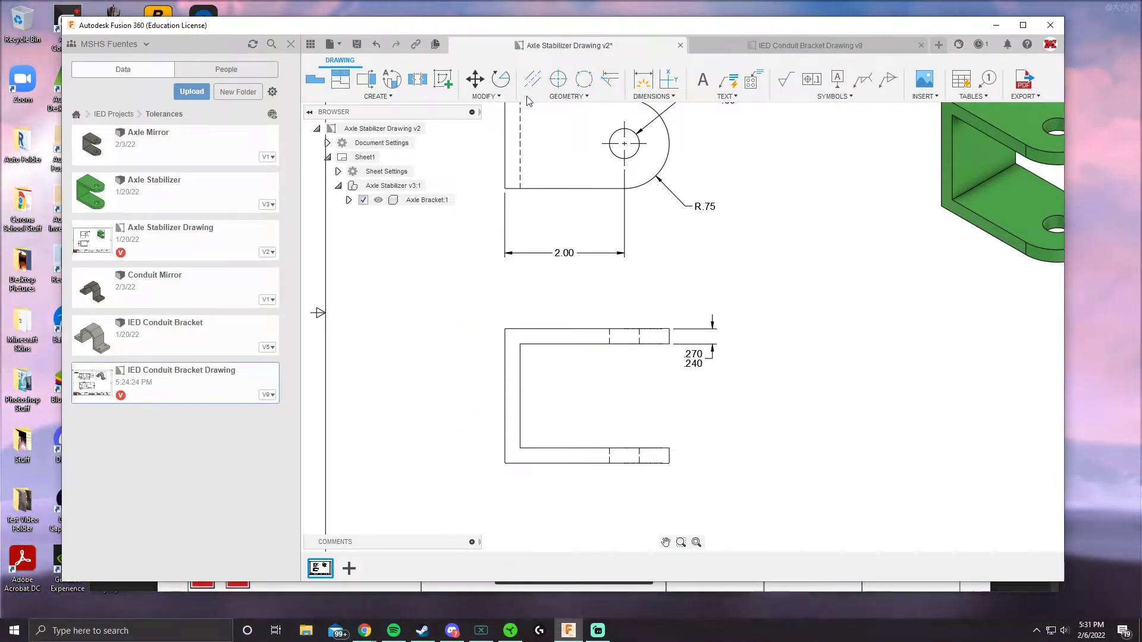
Dimension the side view's overall height as 2.25, placed left of the part
key(d)
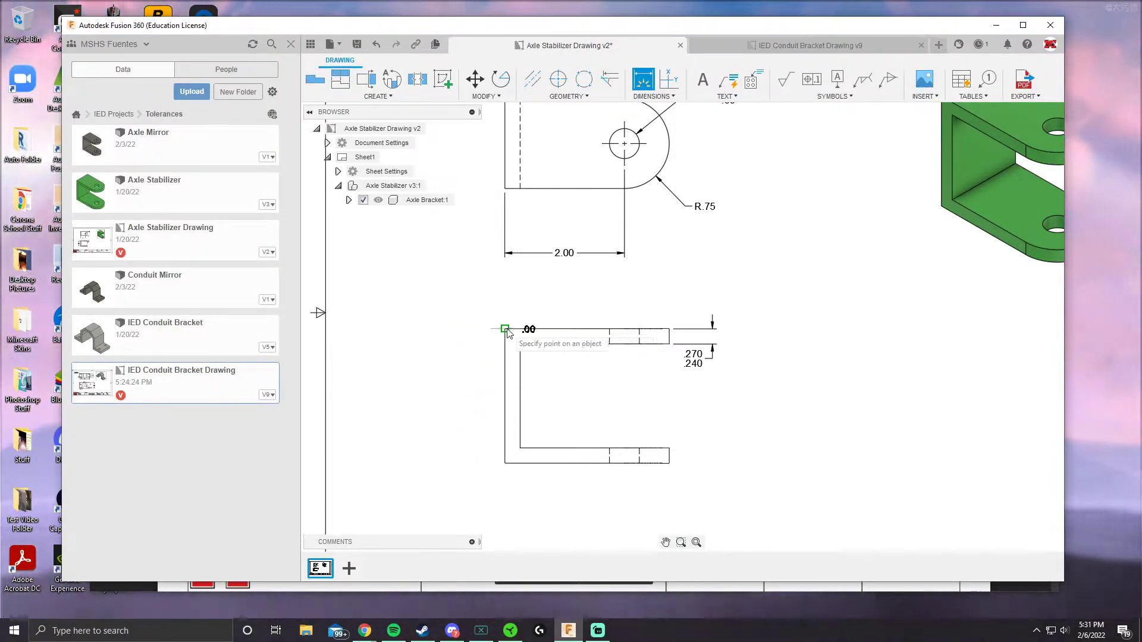
click(505, 463)
click(448, 414)
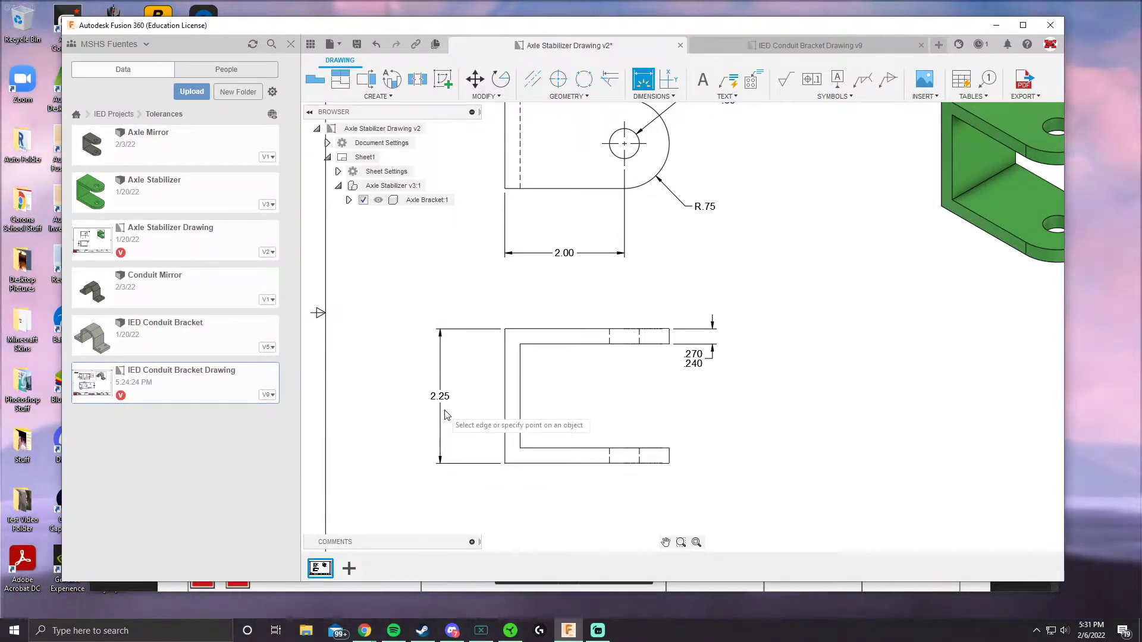
key(Escape)
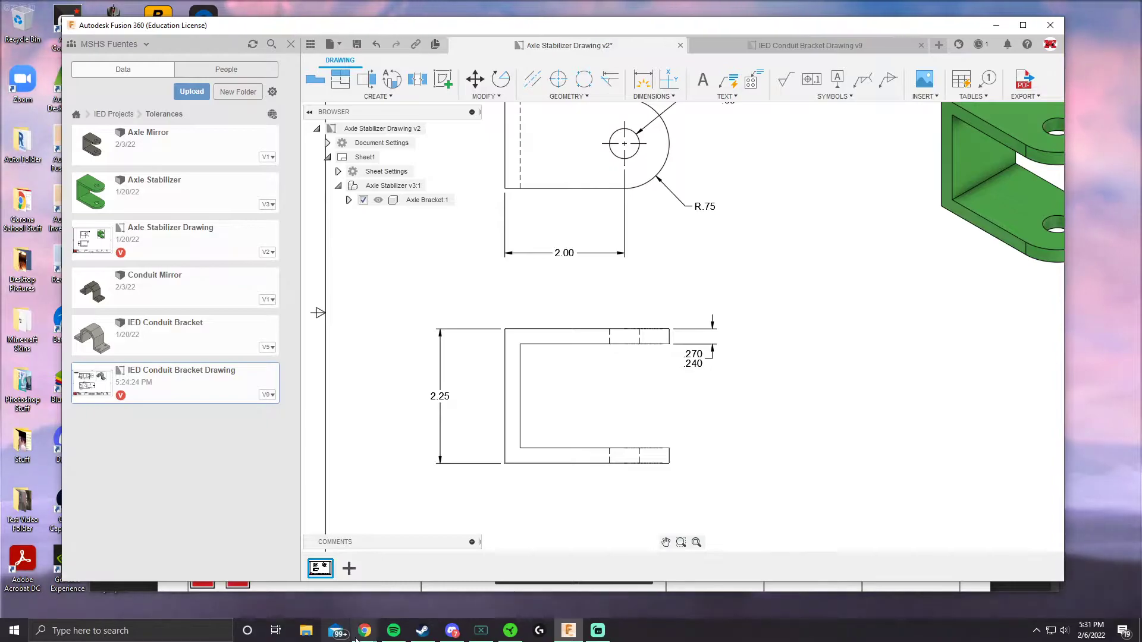
key(alt+Tab)
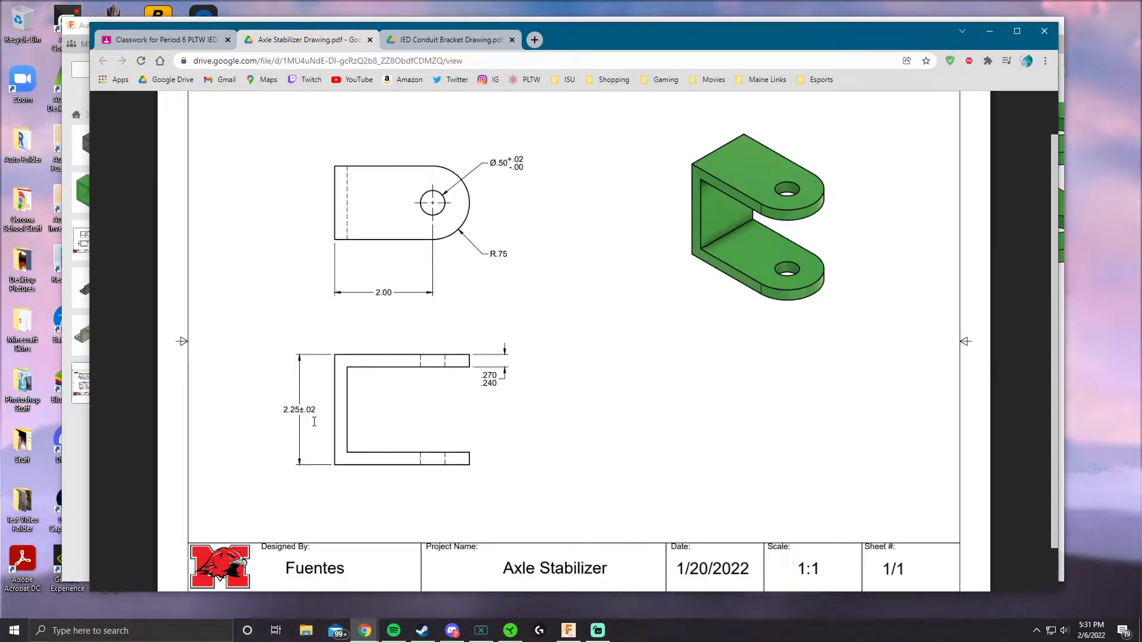
Give the 2.25 height dimension a symmetrical tolerance of 0.02, reading 2.25±.02
key(alt+Tab)
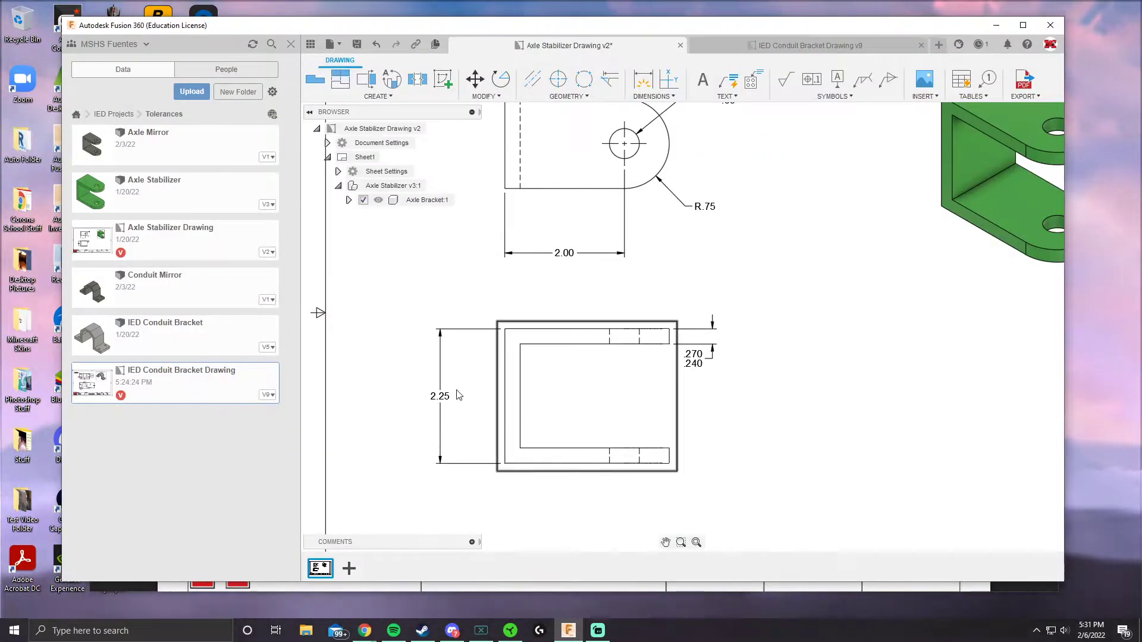
double_click(441, 396)
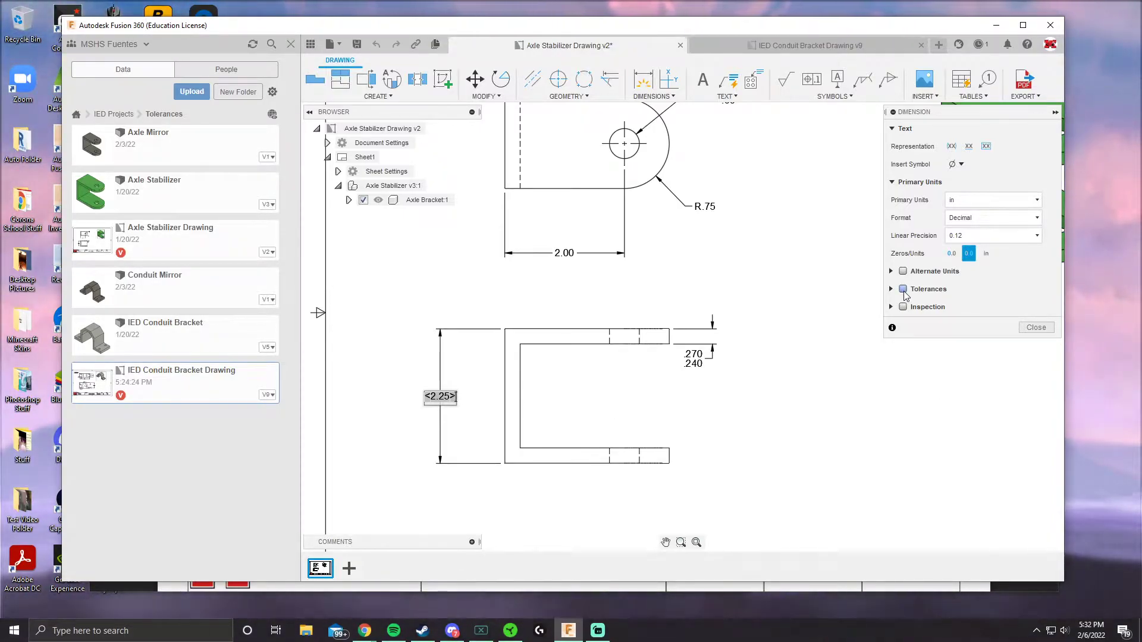
click(903, 290)
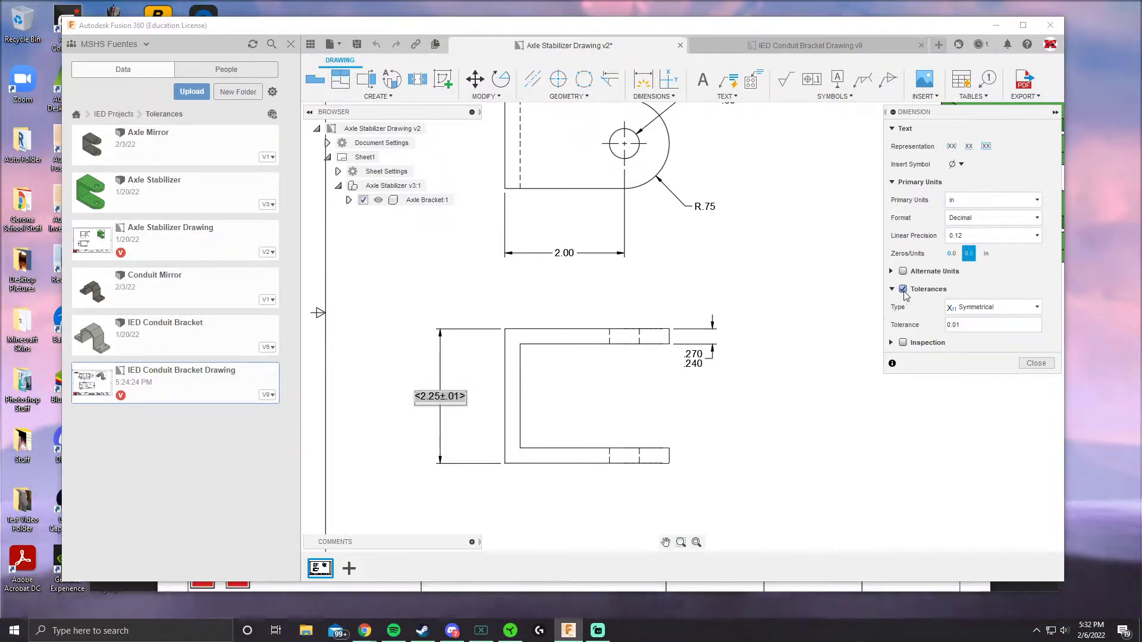
click(985, 308)
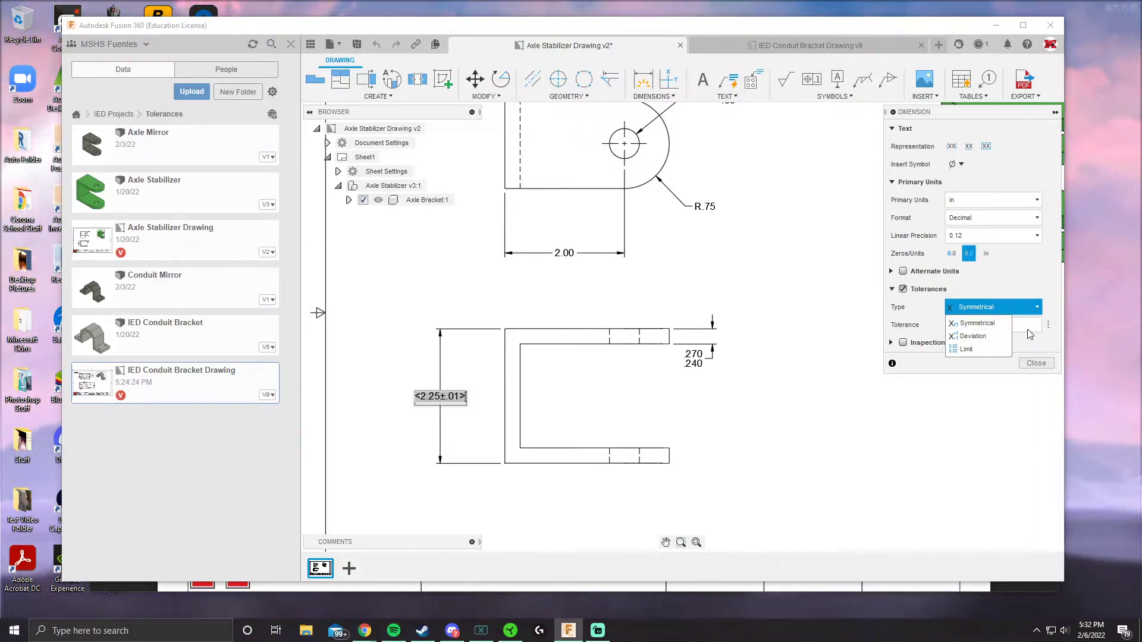
click(976, 323)
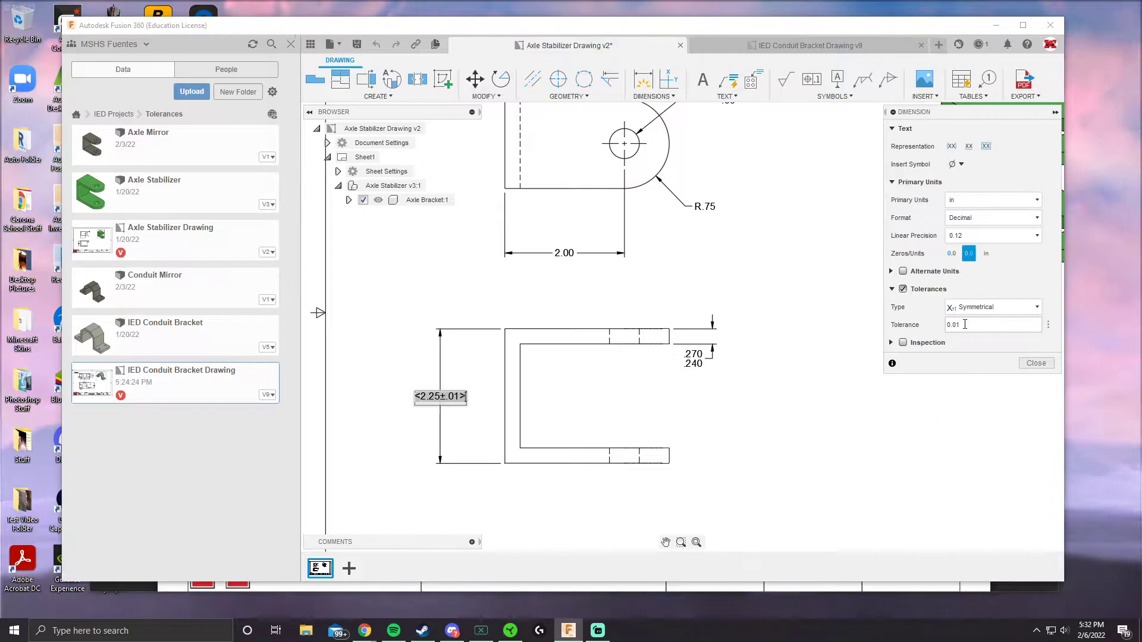
key(BackSpace)
text(2)
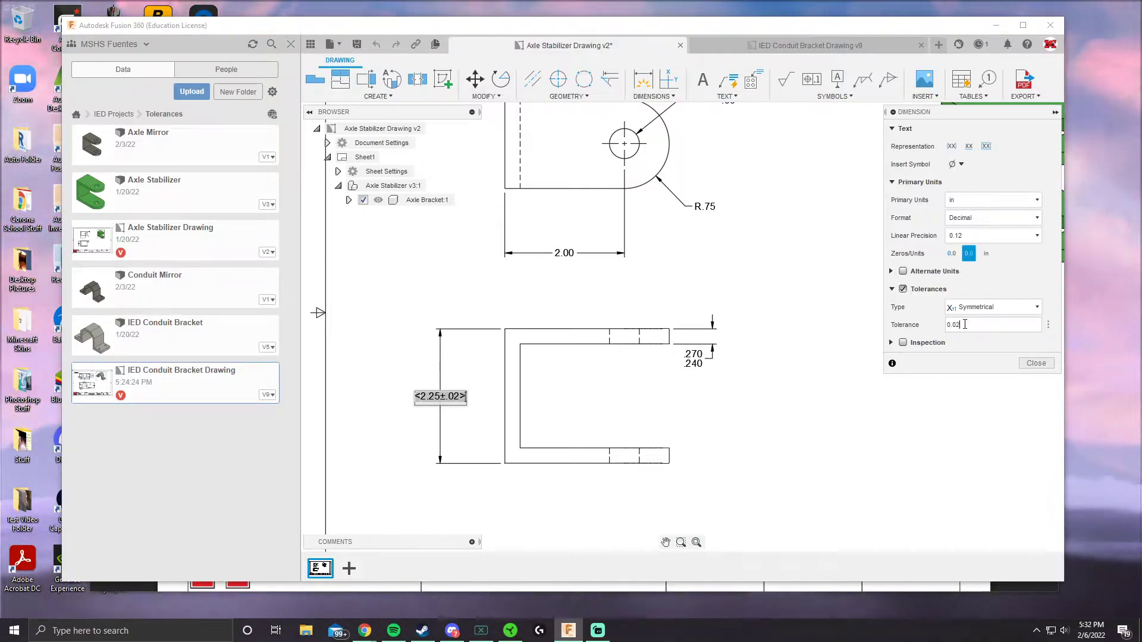
click(1035, 363)
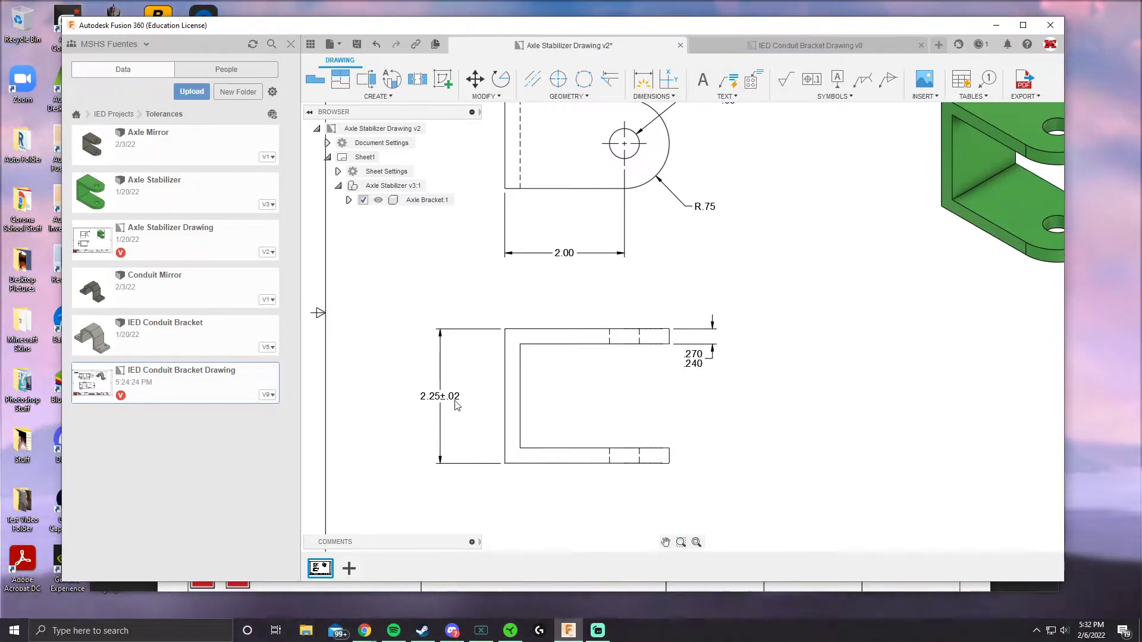
Replace the top view hole's Ø.50 +.02/-.00 callout with a plain Ø.50 diameter dimension
scroll(625, 298, up, 5)
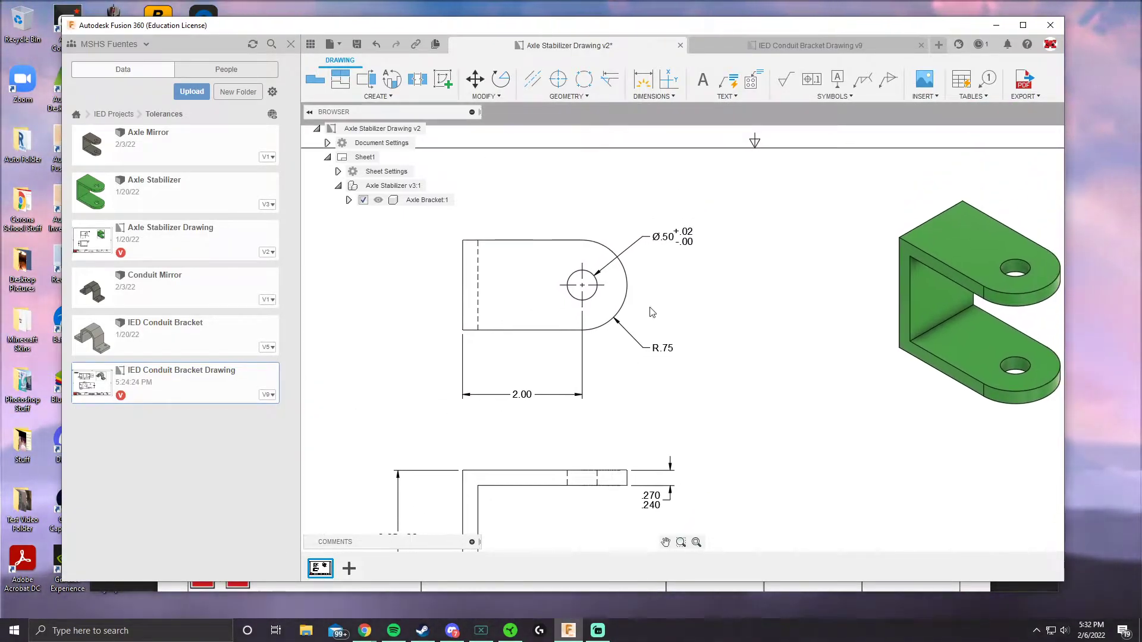
scroll(666, 288, up, 1)
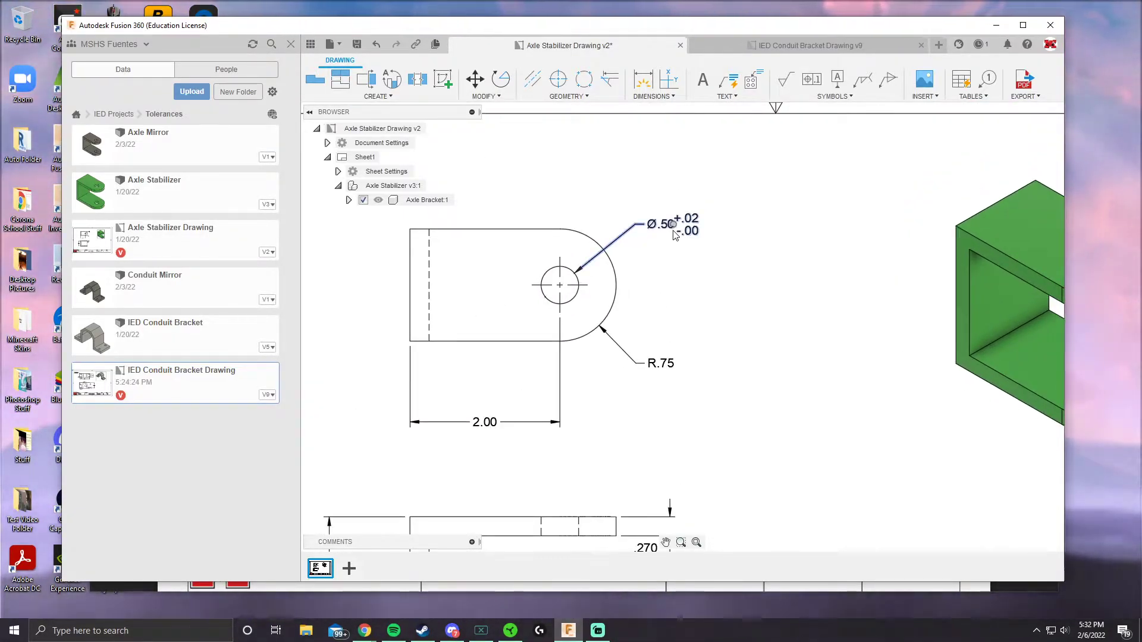
click(675, 235)
key(Delete)
click(643, 79)
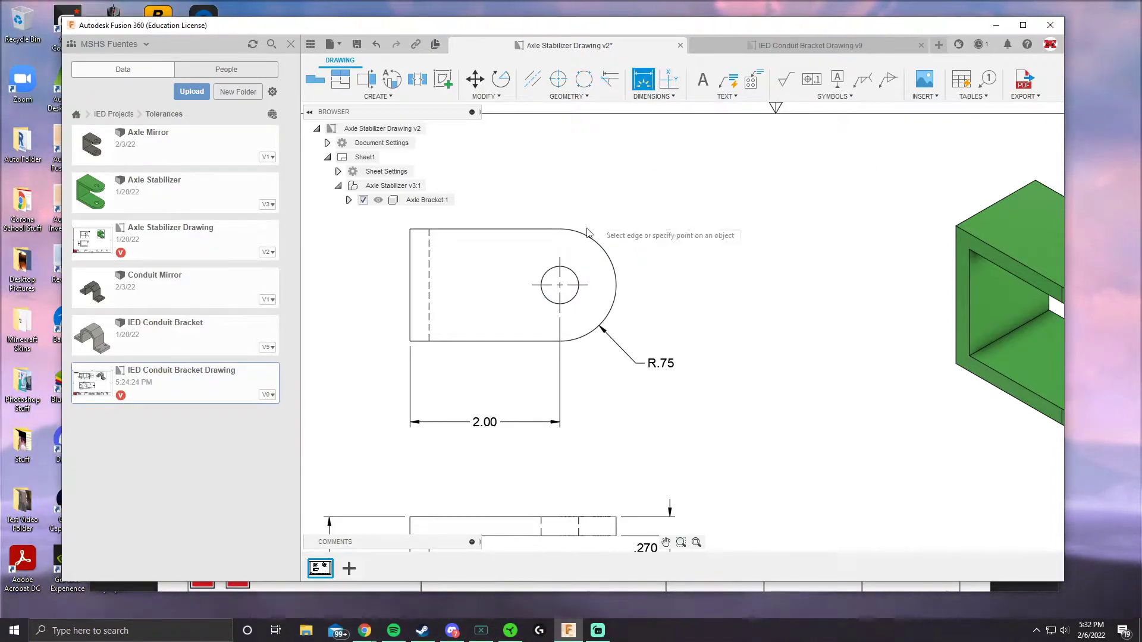
click(572, 273)
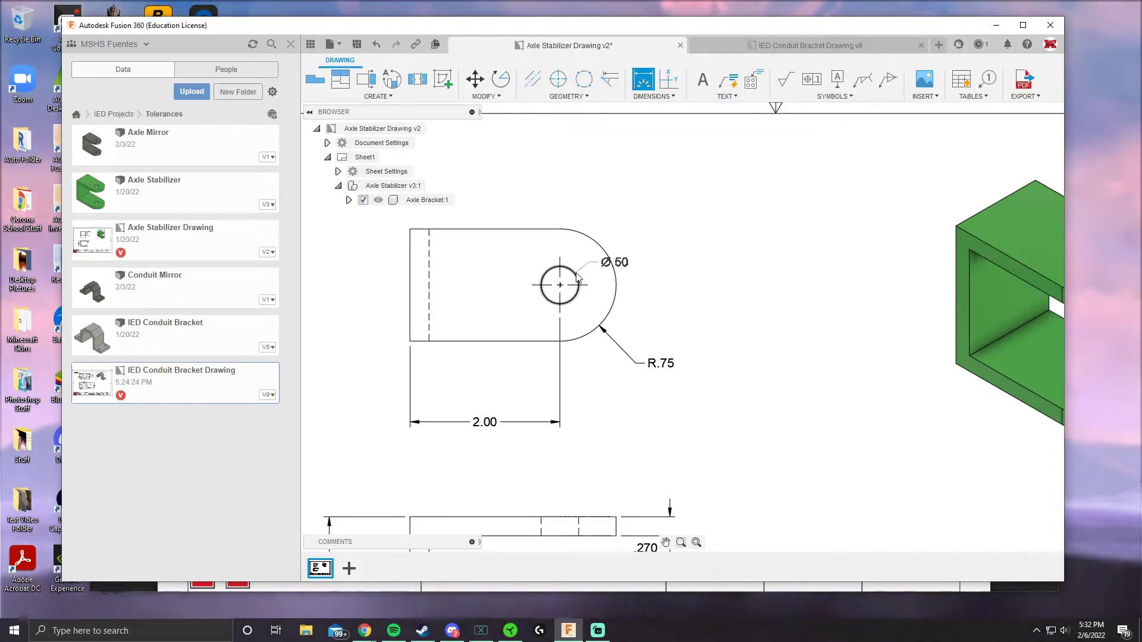
click(641, 210)
key(Escape)
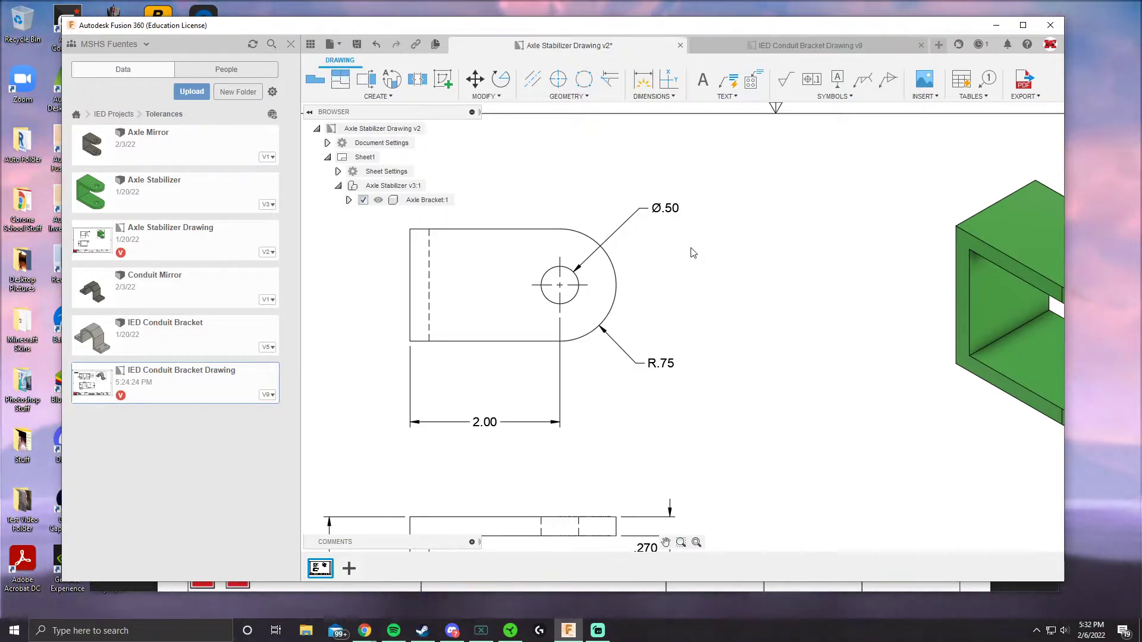
Give the Ø.50 hole dimension a deviation tolerance of +.02/−.00, checked against the answer key
double_click(665, 210)
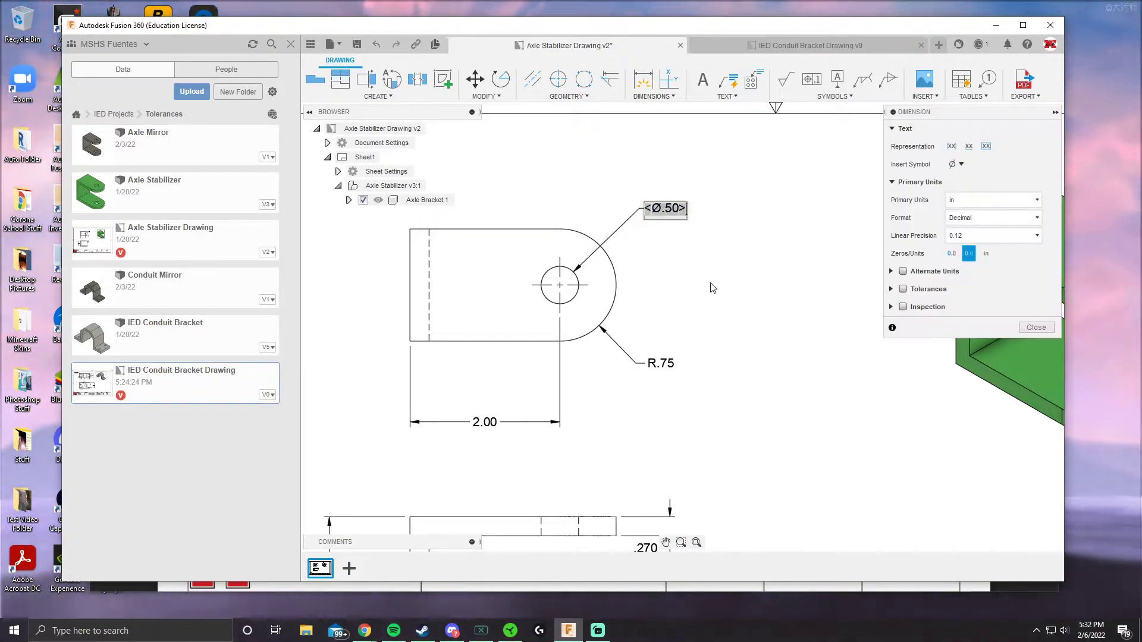
click(903, 289)
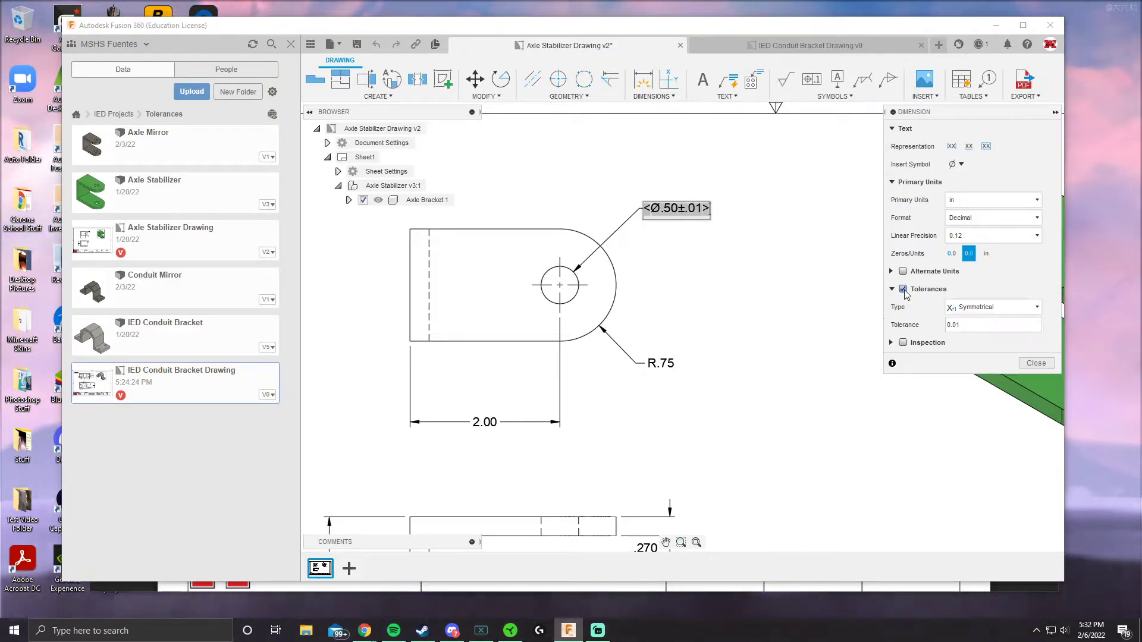
click(991, 307)
click(971, 326)
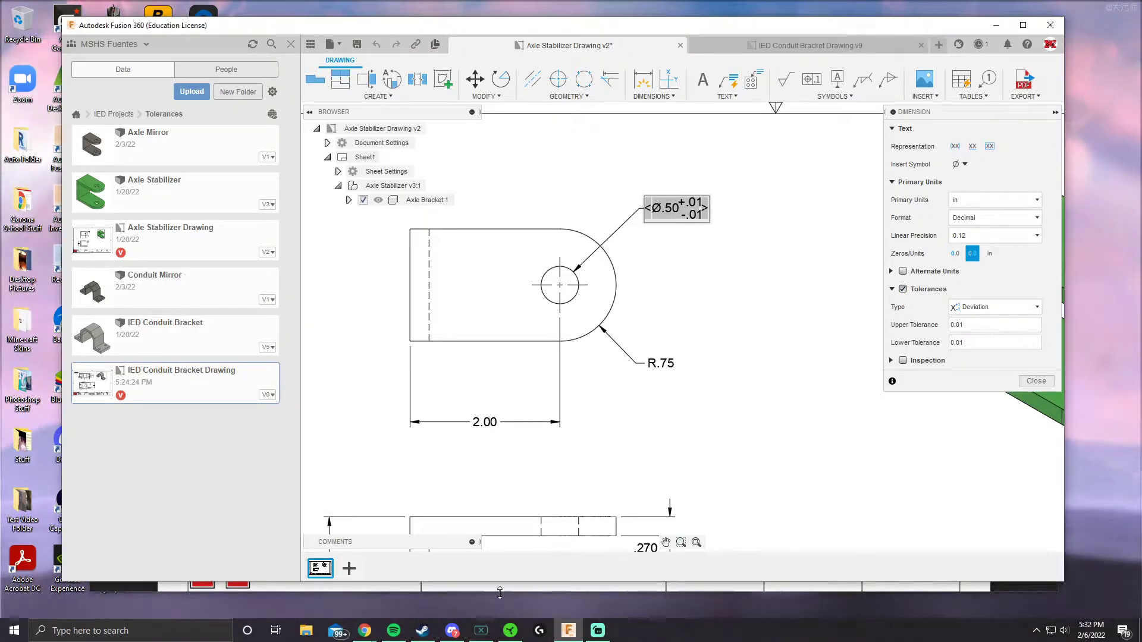
click(458, 586)
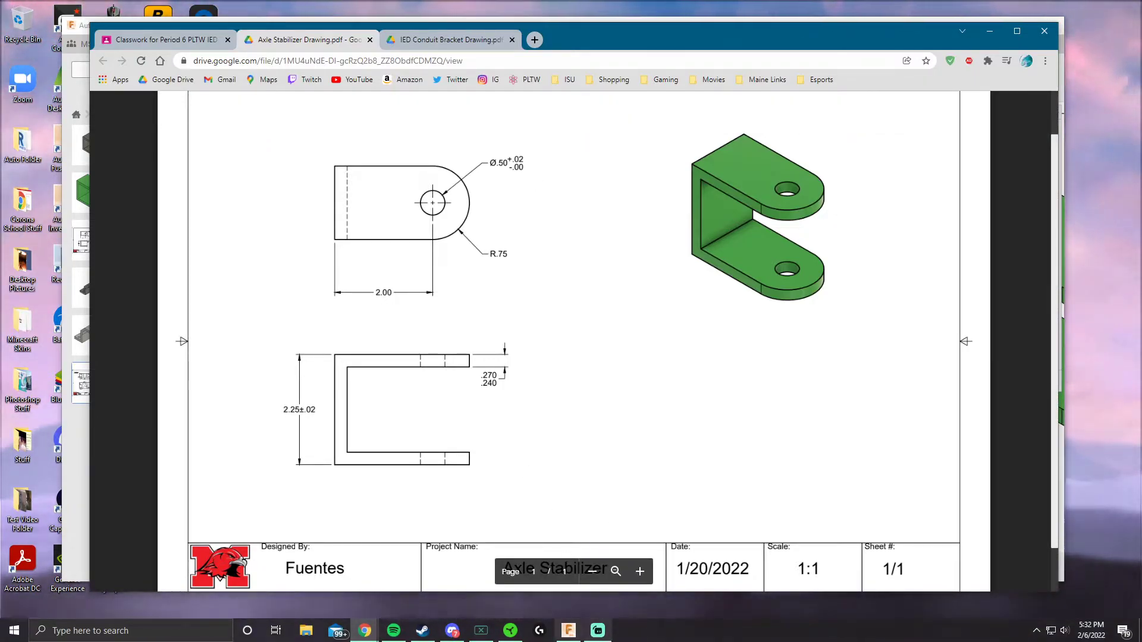
key(alt+Tab)
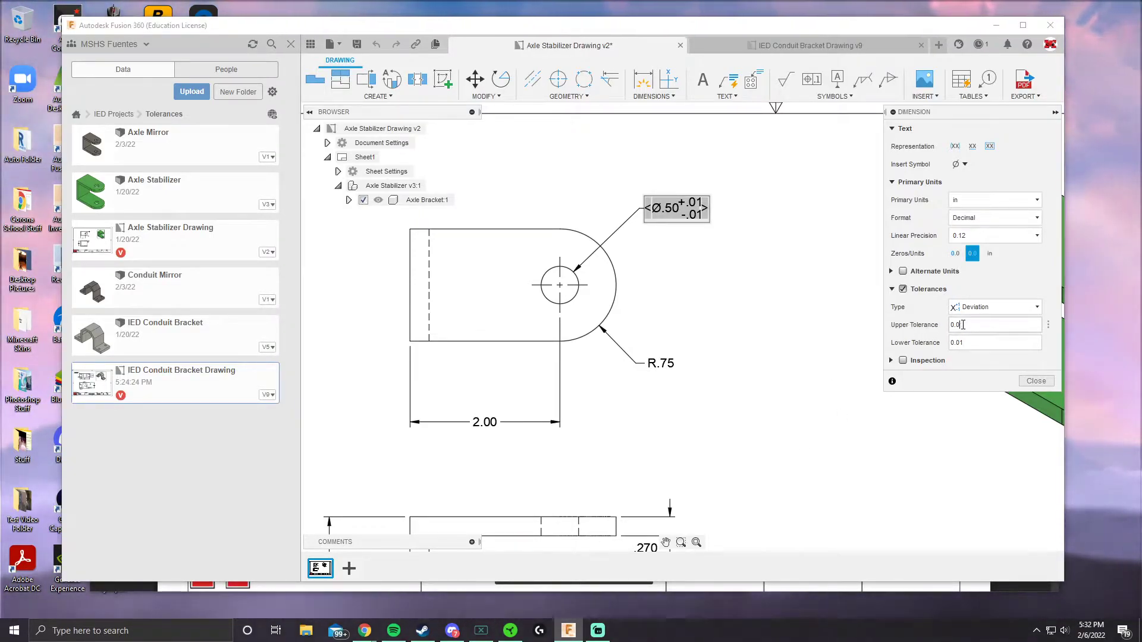
text(2)
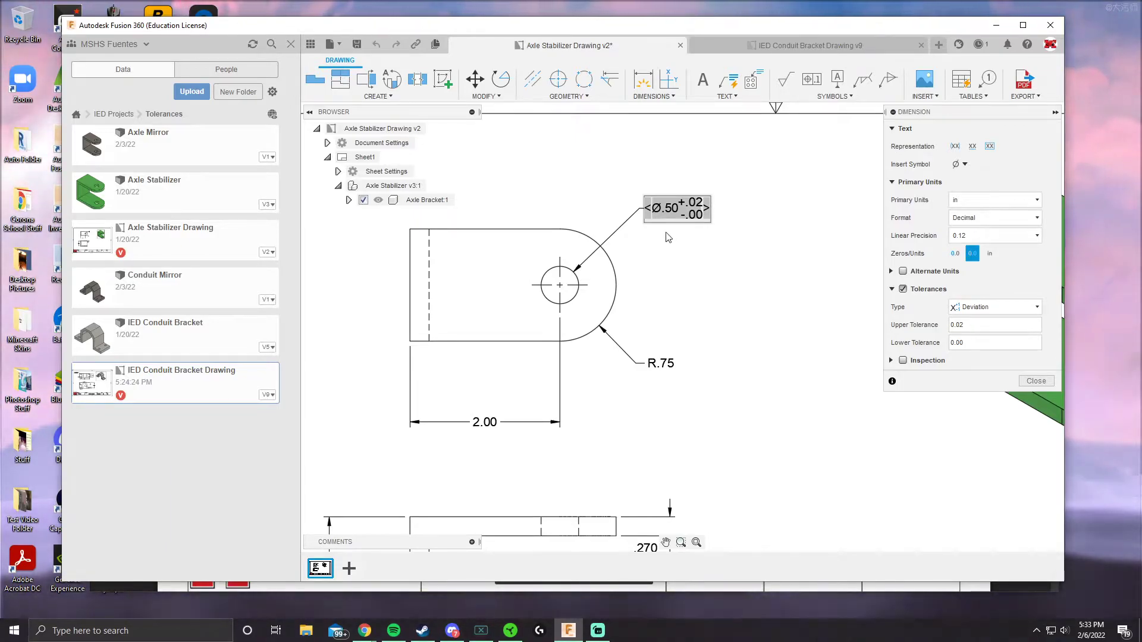
click(1035, 381)
Compare with the answer key and remove the lower view's .270/.240 thickness dimension
scroll(731, 459, up, 2)
scroll(738, 413, down, 3)
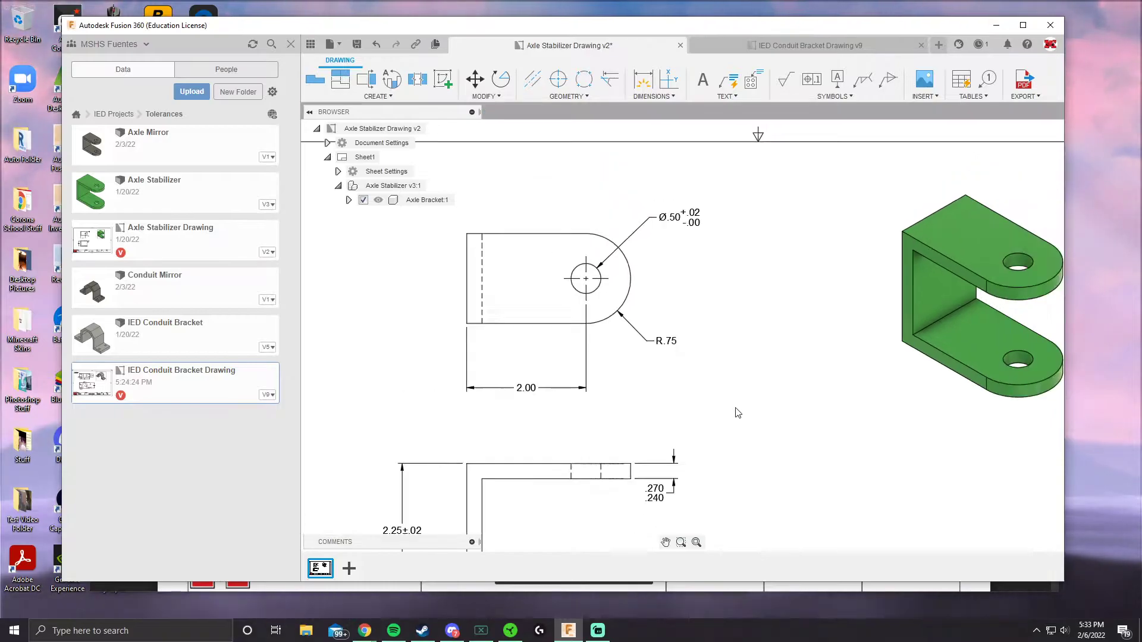
scroll(738, 413, down, 1)
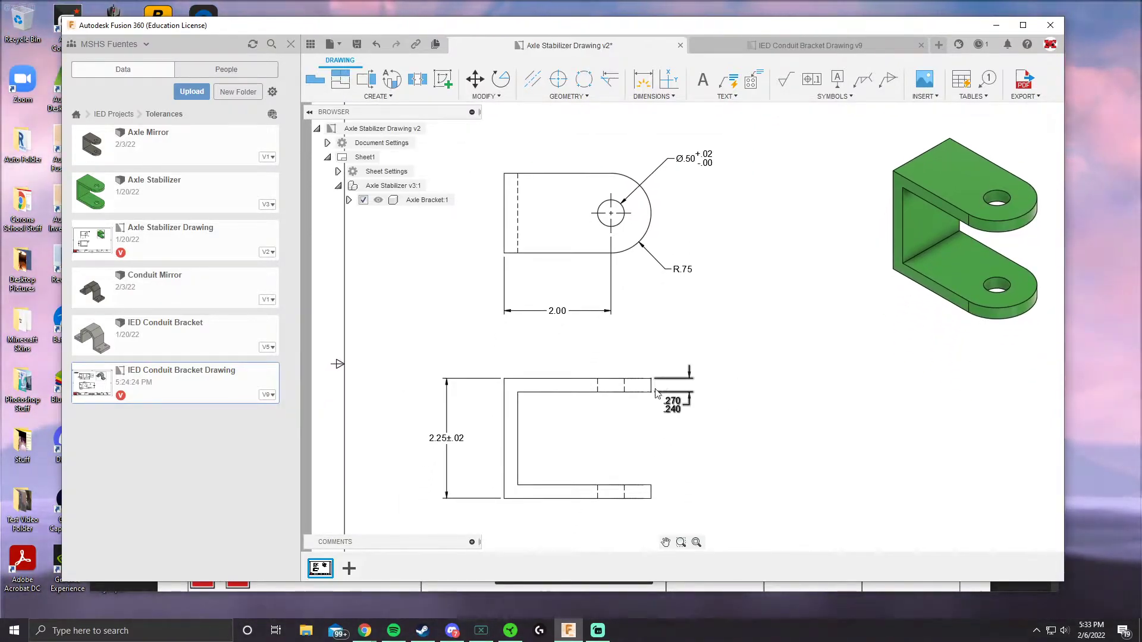
key(alt+Tab)
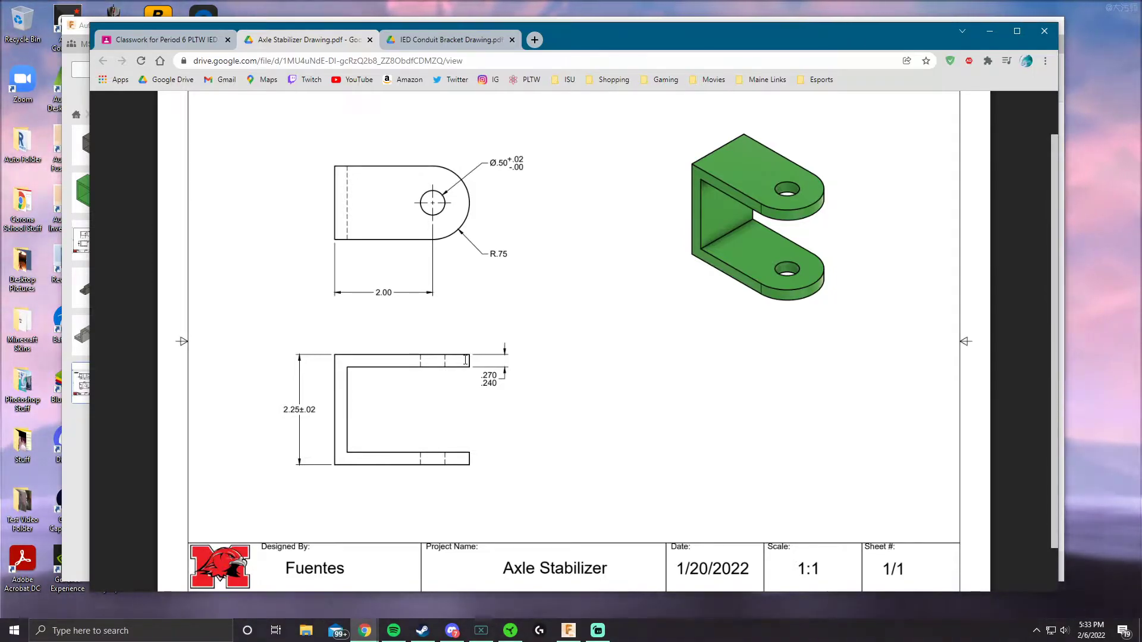
key(alt+Tab)
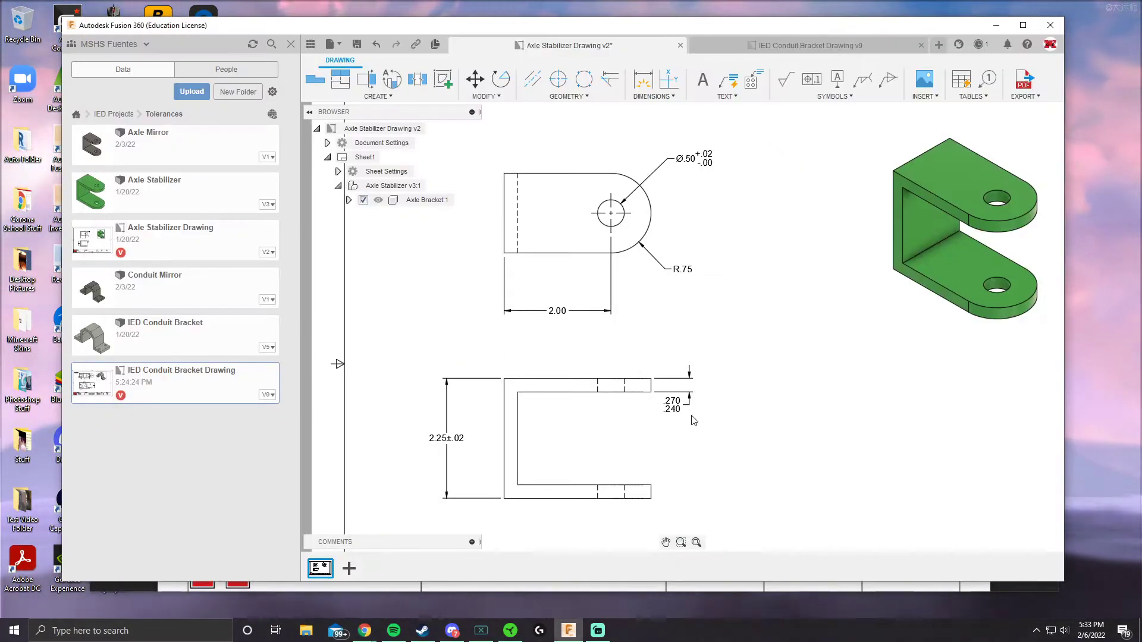
key(ctrl+z)
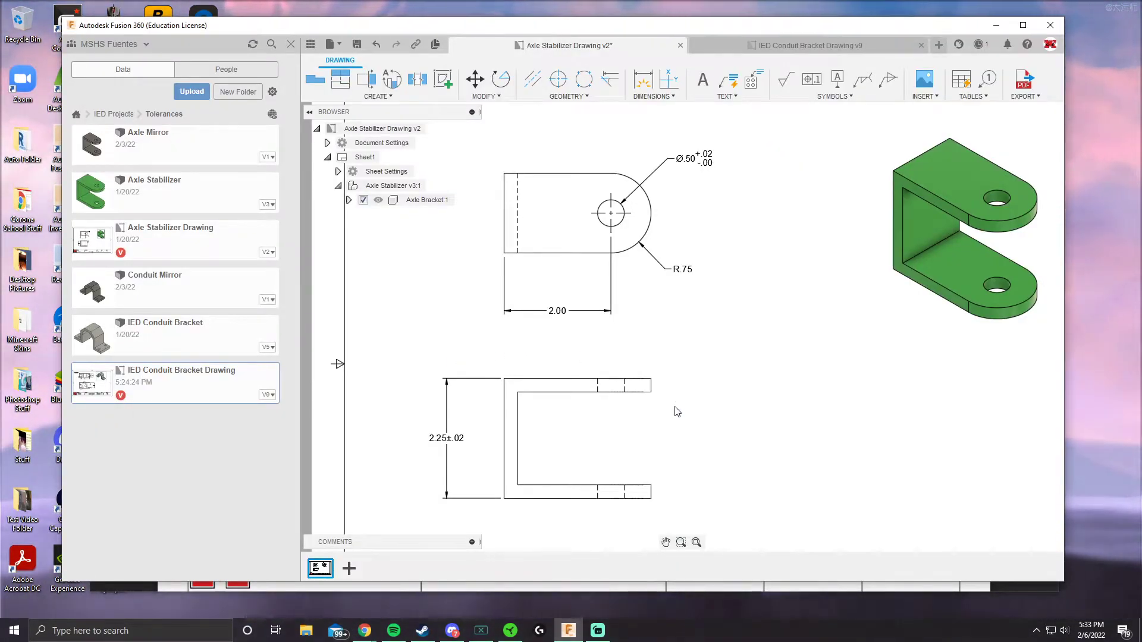
click(644, 81)
scroll(650, 395, down, 2)
scroll(645, 395, up, 5)
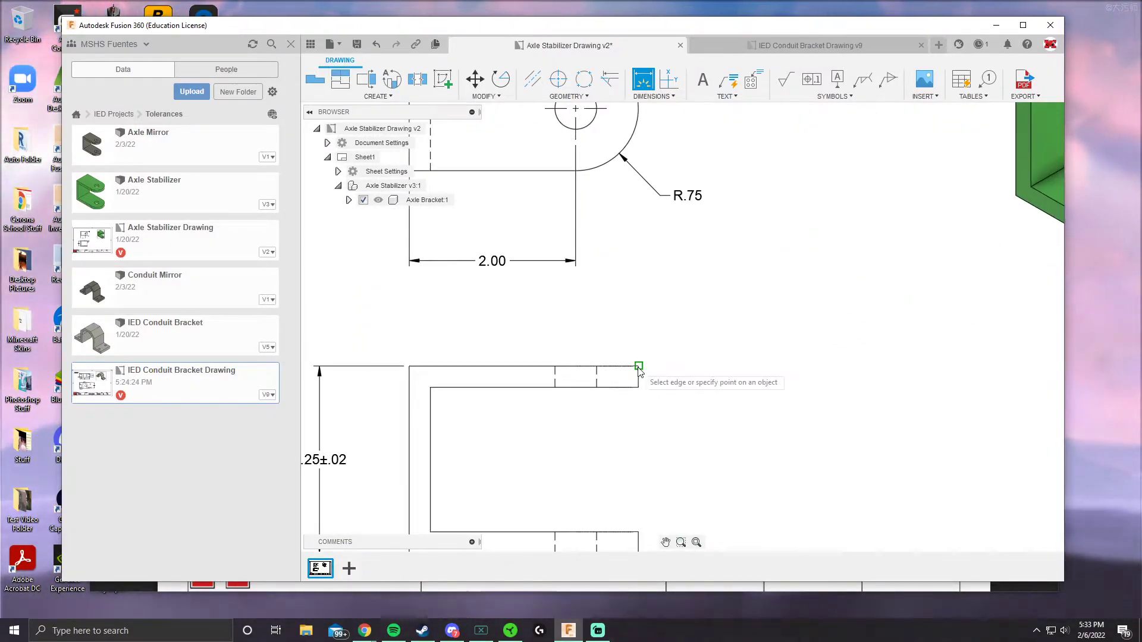
Dimension the right arm's thickness, placing the dimension beside the arm
click(639, 367)
click(639, 388)
click(698, 395)
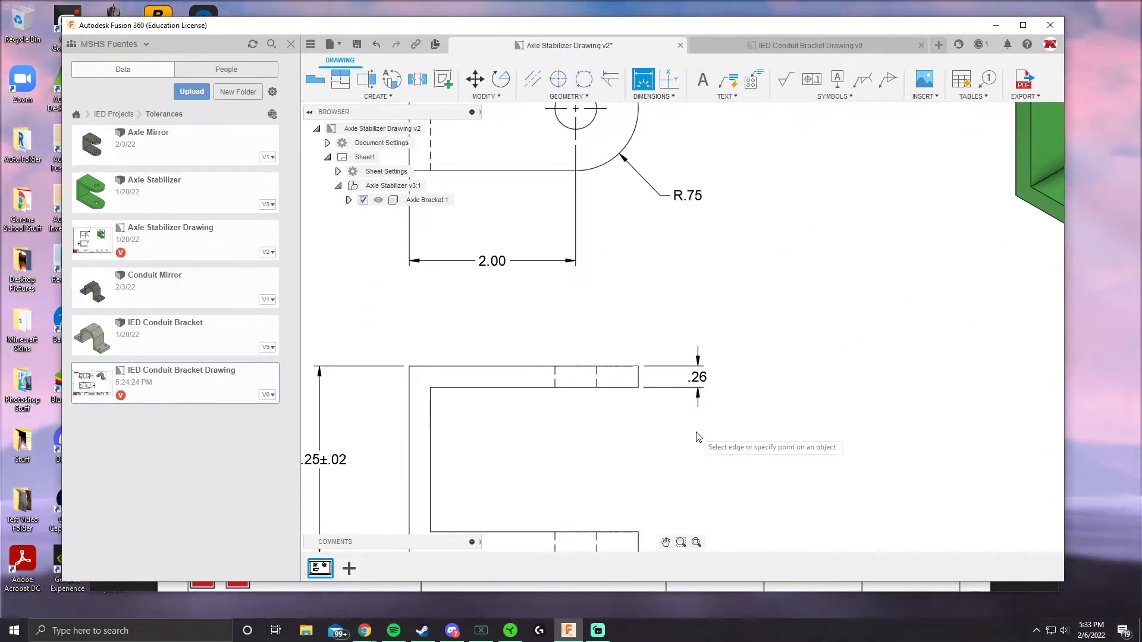
key(Escape)
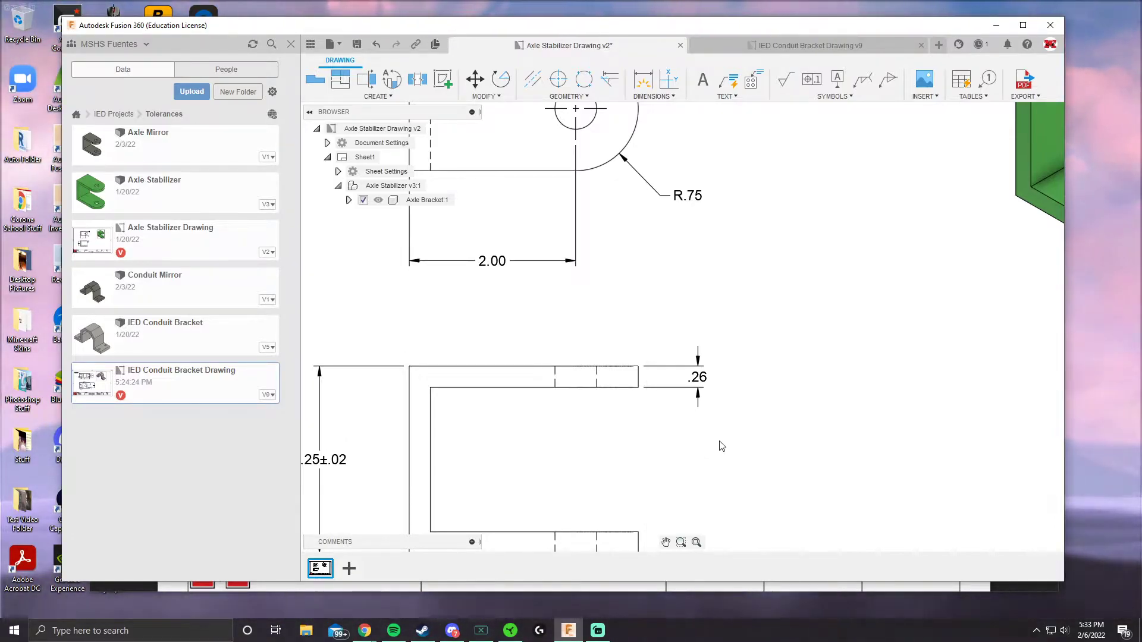
Set the arm thickness dimension to three-decimal precision so it reads .255
double_click(702, 384)
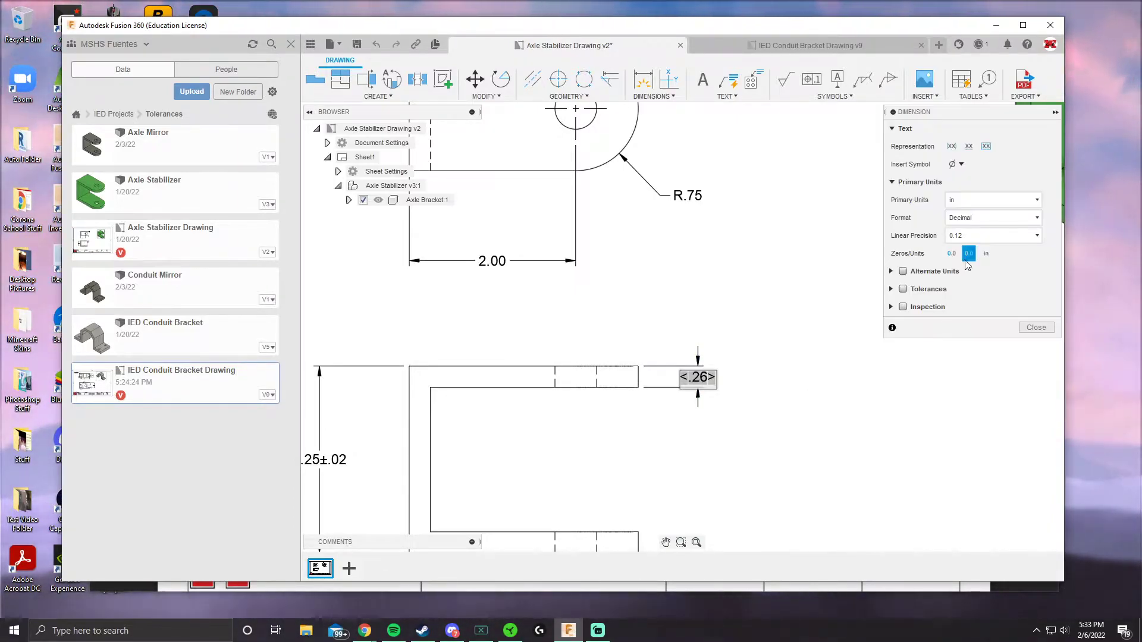
click(986, 236)
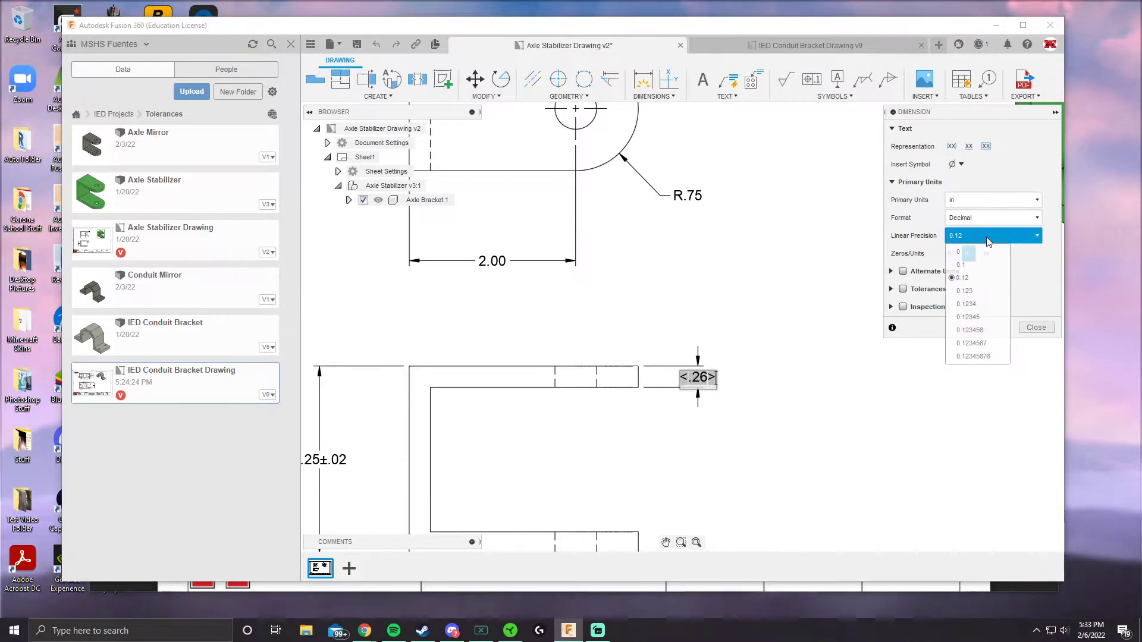
click(983, 290)
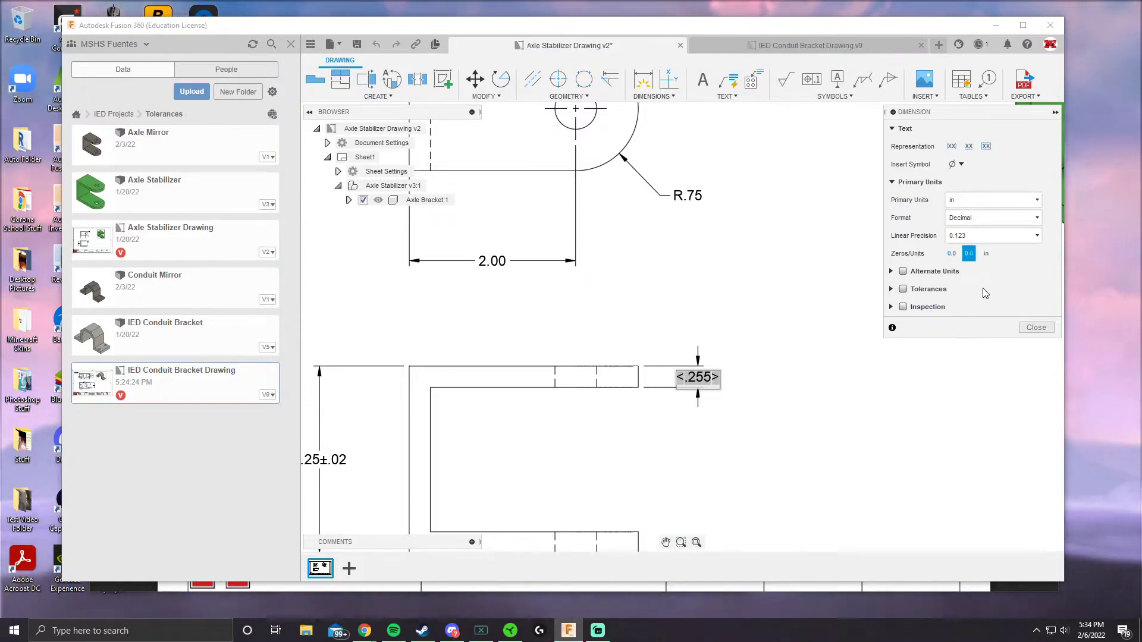
click(985, 238)
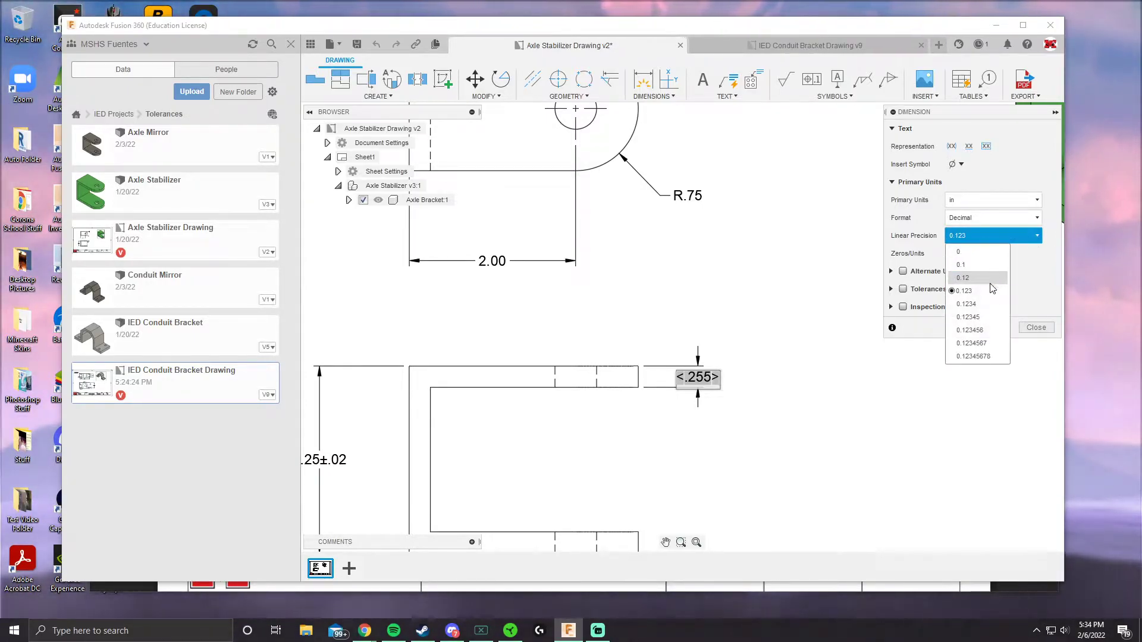
click(982, 303)
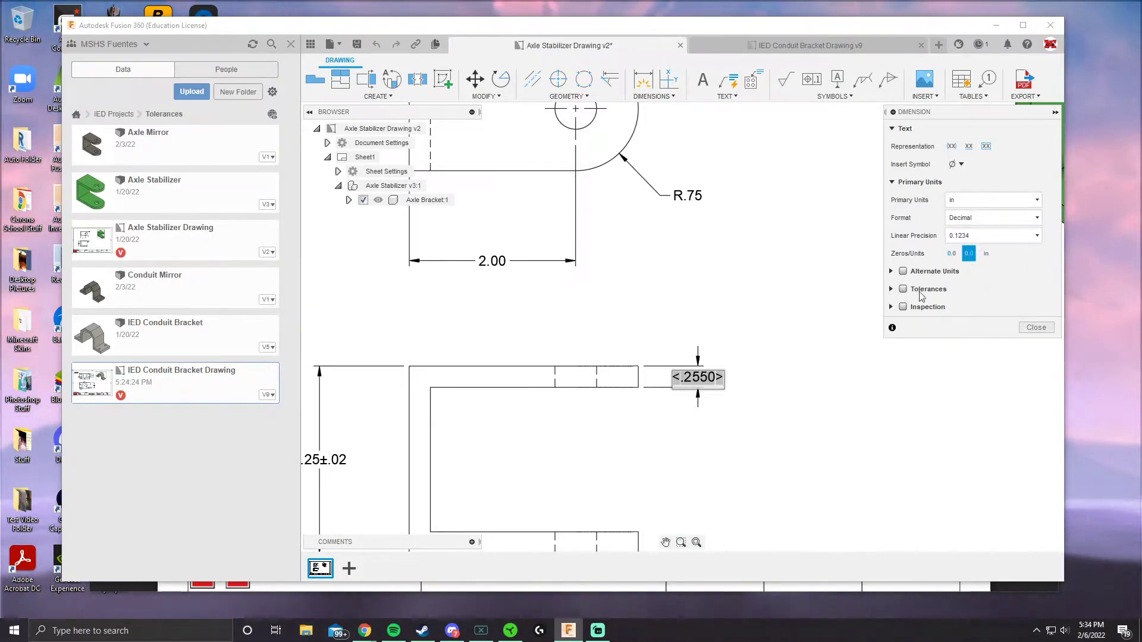
click(993, 235)
click(981, 288)
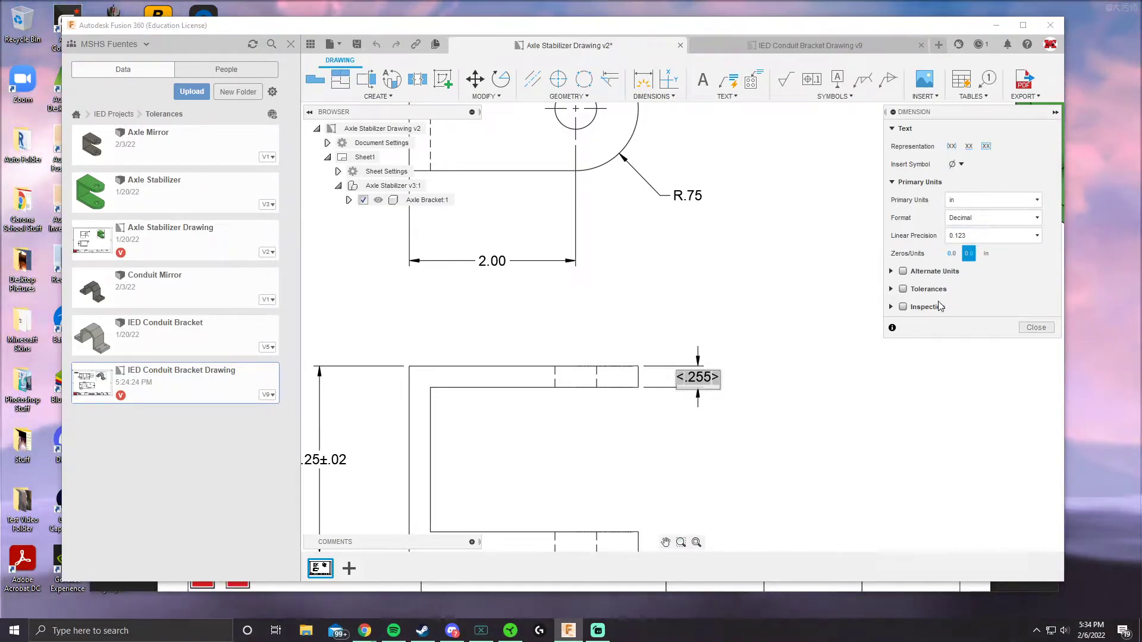
Turn on a limit-style tolerance for the .255 thickness dimension
click(903, 289)
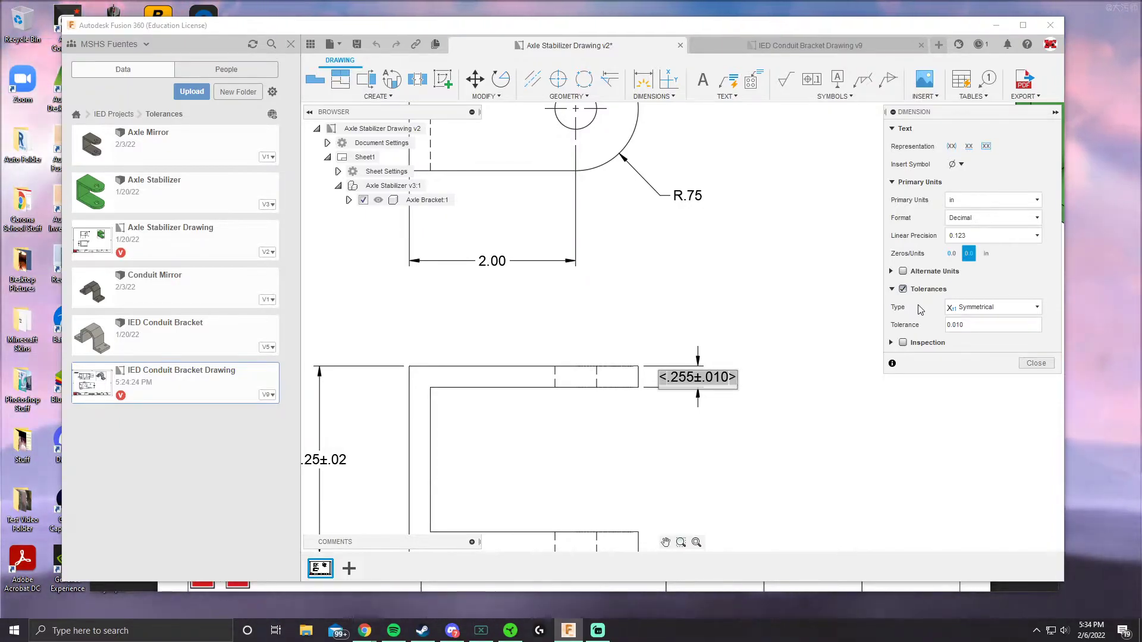
click(1015, 308)
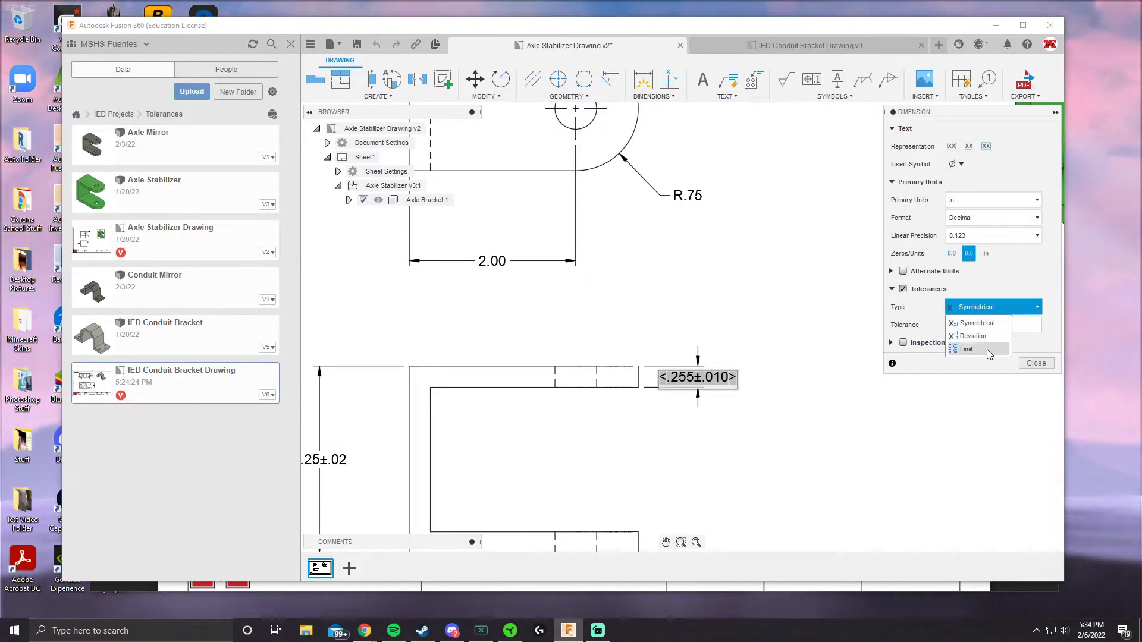
click(987, 349)
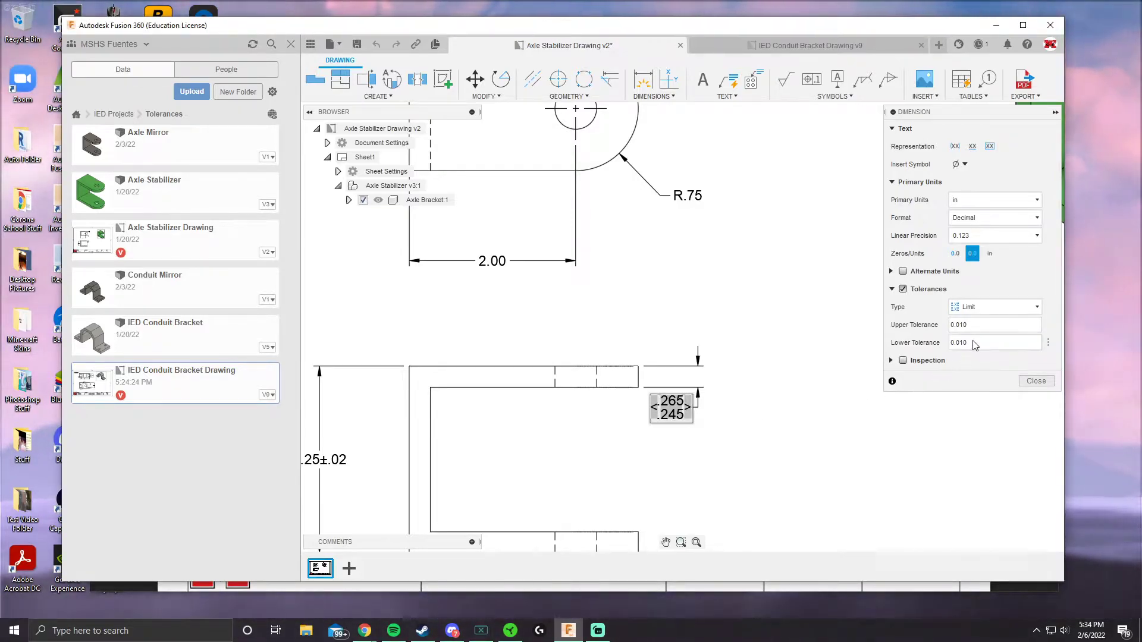
click(975, 330)
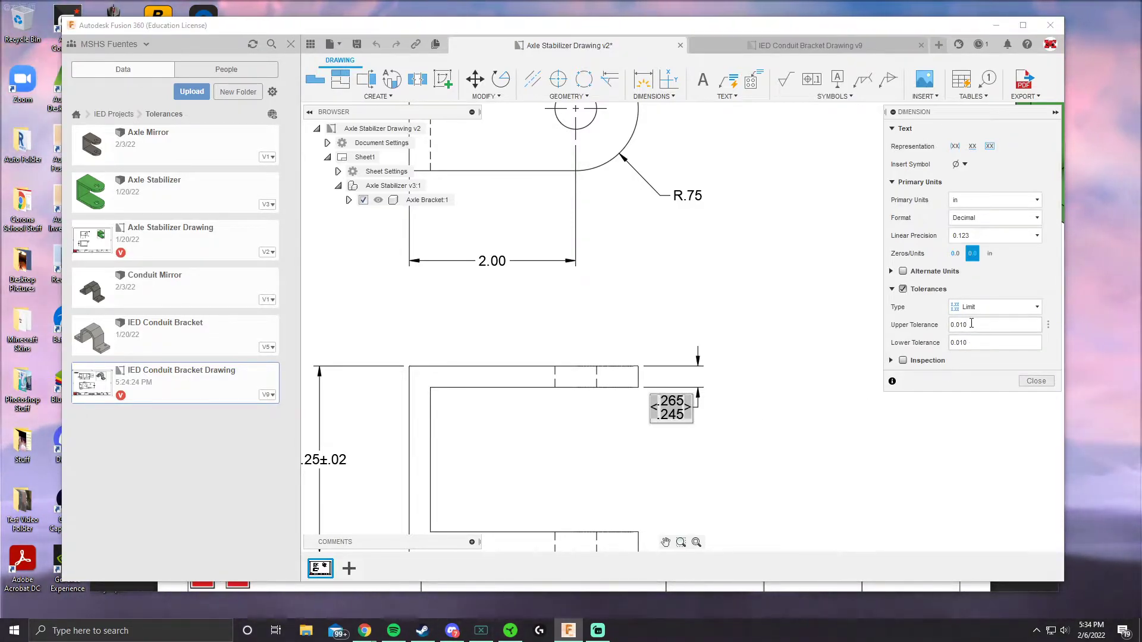
key(Tab)
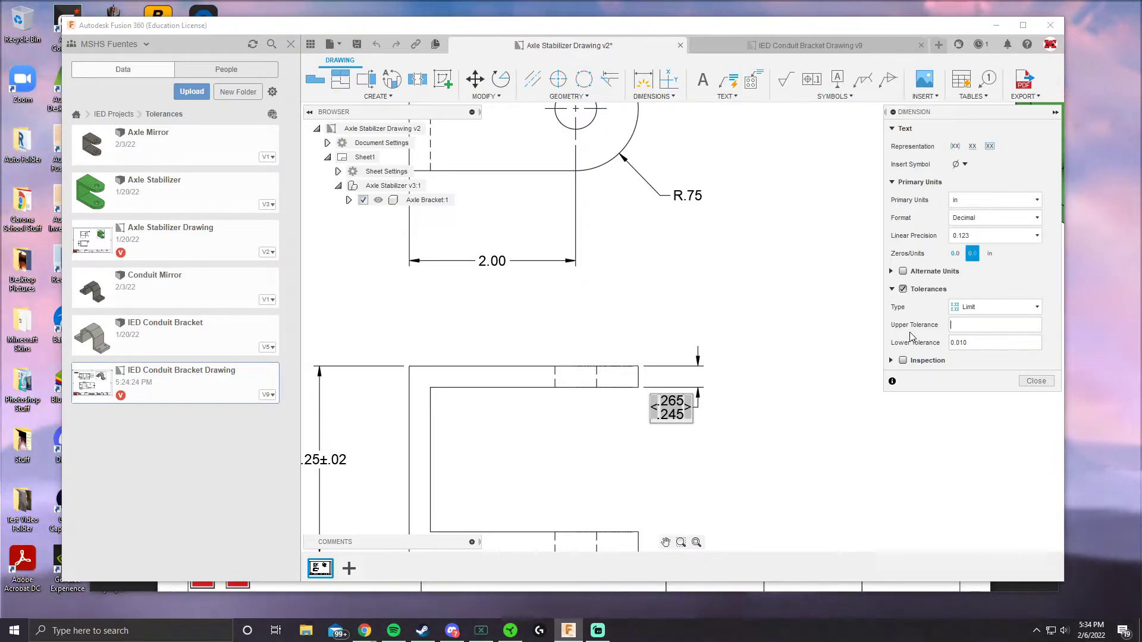
text(0)
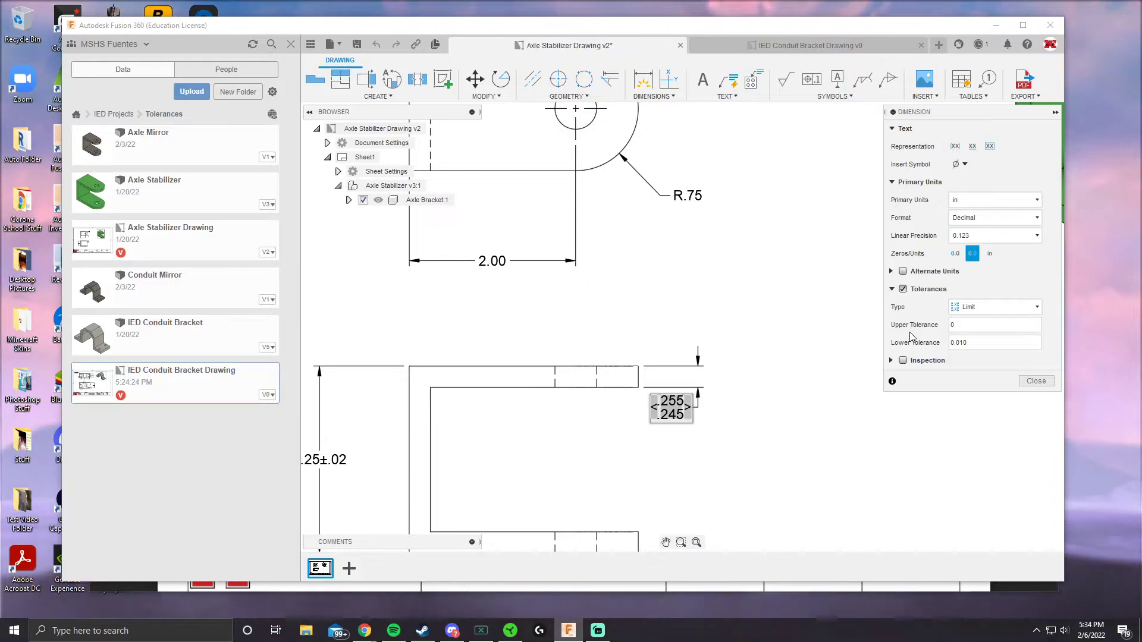
Check the answer key and set the lower tolerance to .015
key(alt+Tab)
click(640, 572)
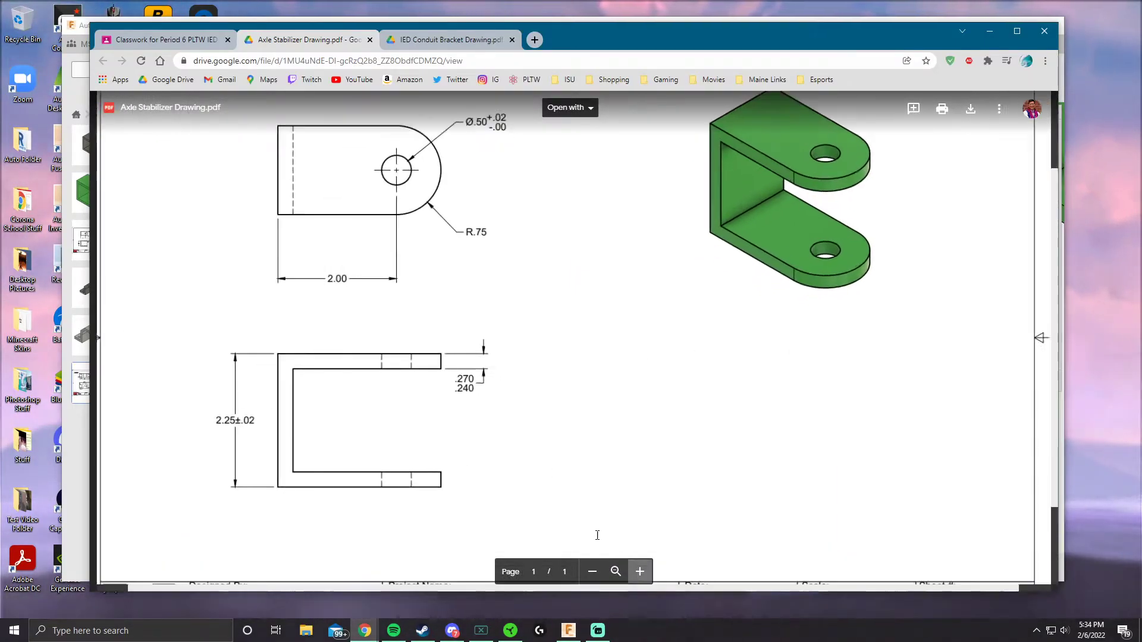
key(alt+Tab)
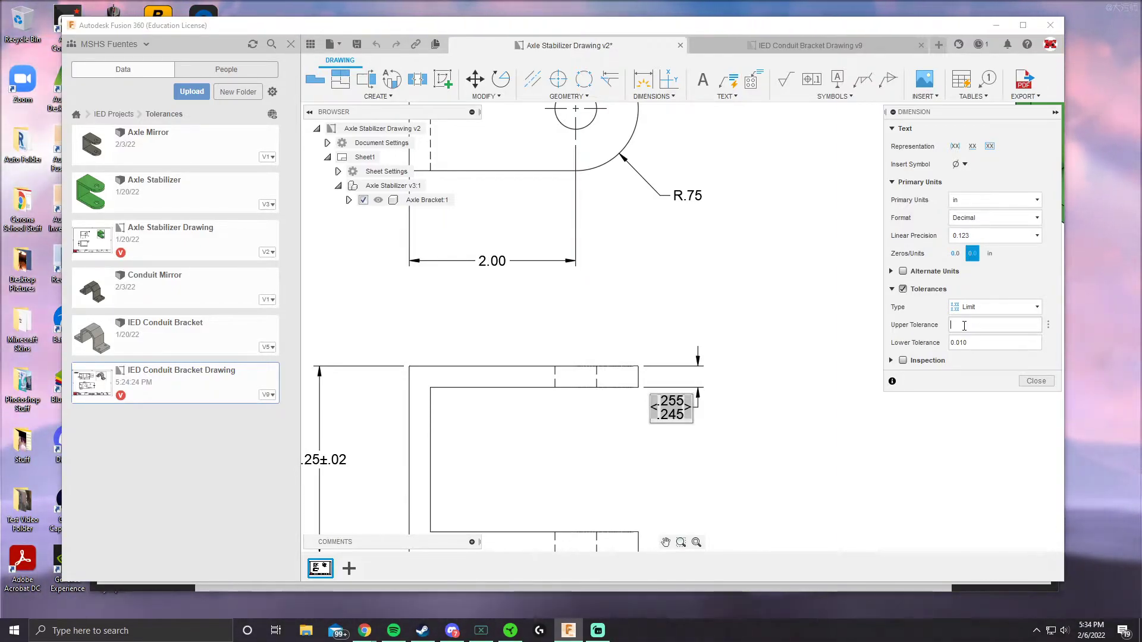
text(.015)
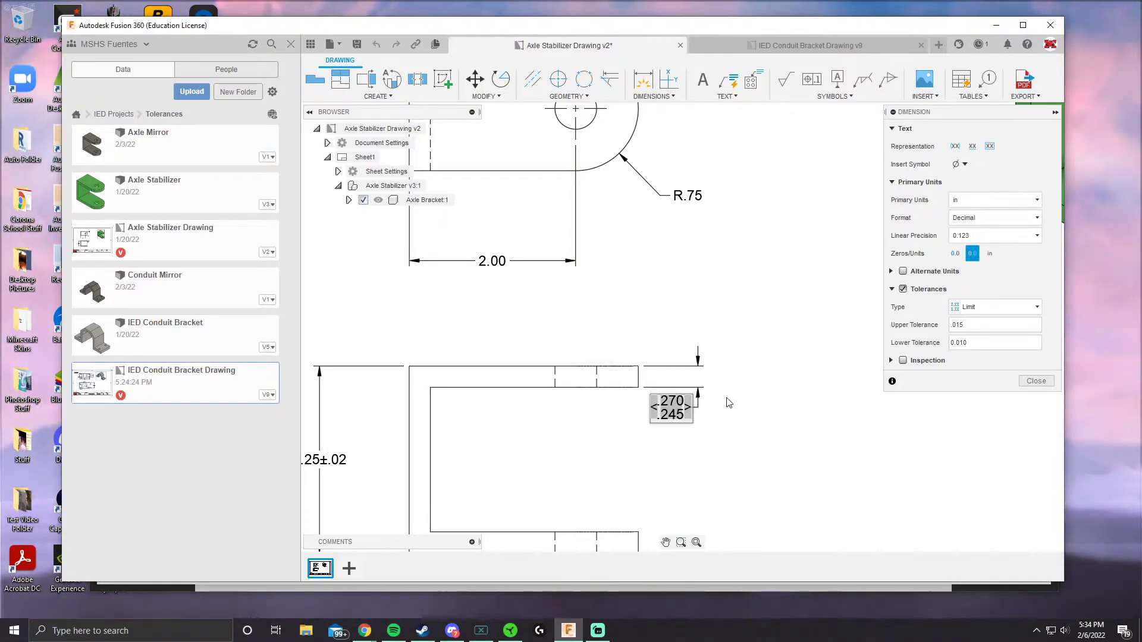
double_click(970, 342)
key(BackSpace)
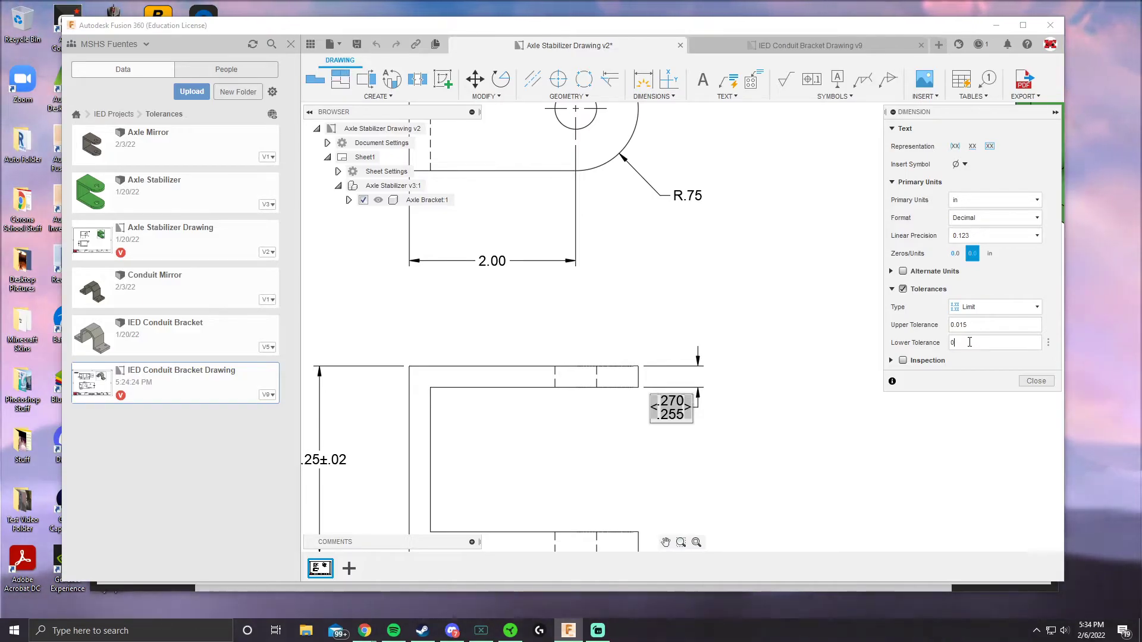
text(.)
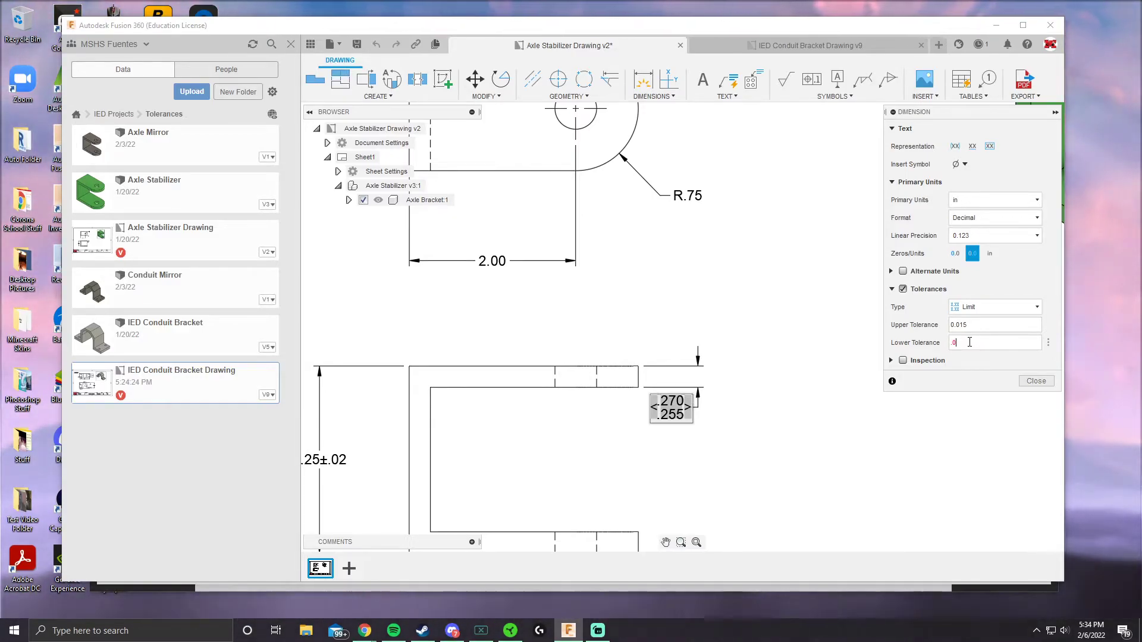
text(015)
key(Return)
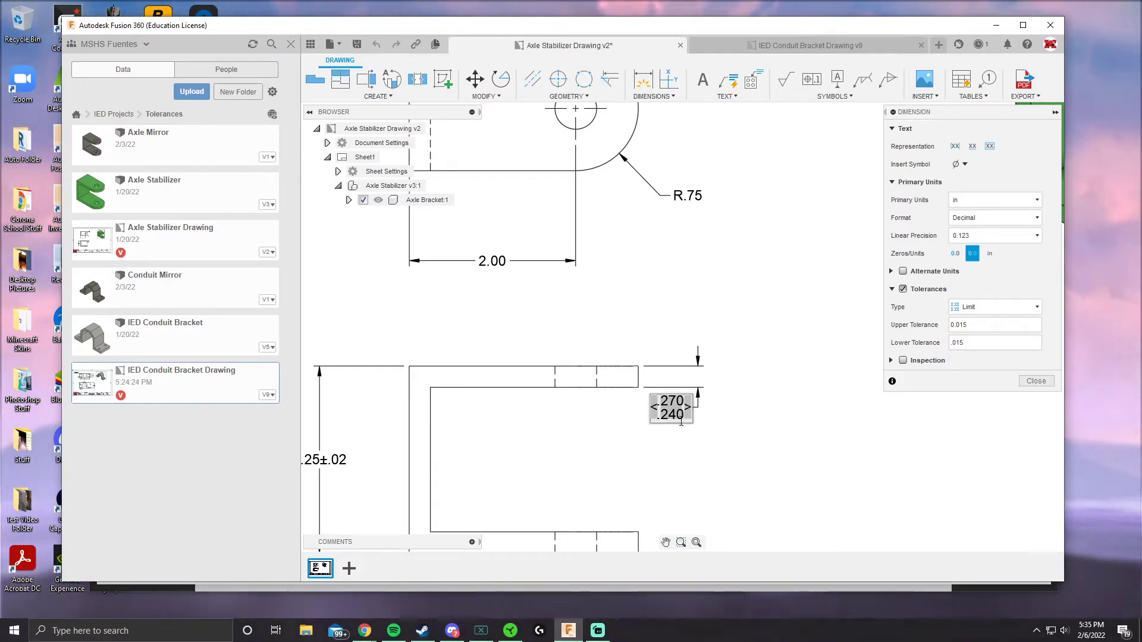
Close the dimension editor so the thickness reads .270 over .240 limits
click(1036, 381)
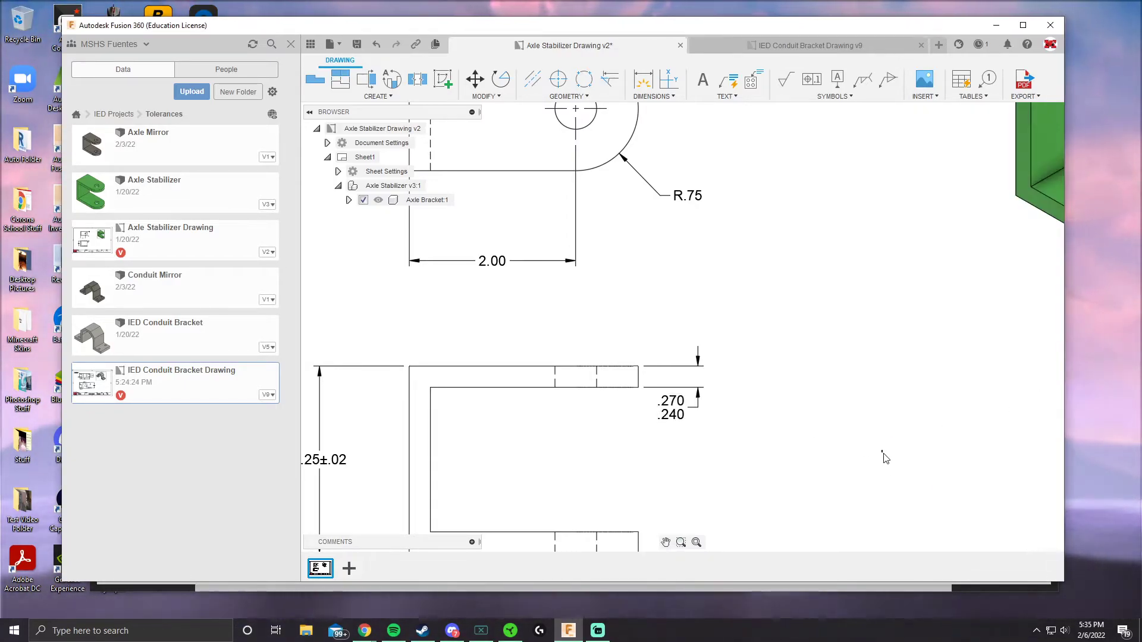
scroll(684, 425, down, 3)
scroll(668, 408, up, 3)
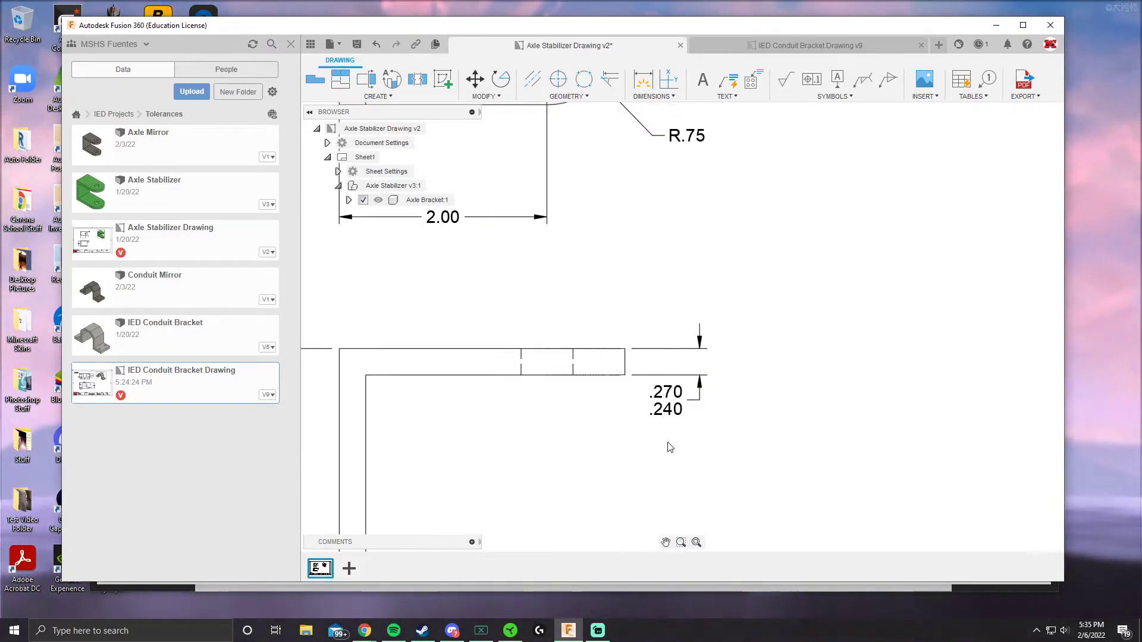
scroll(677, 335, down, 1)
scroll(714, 271, down, 1)
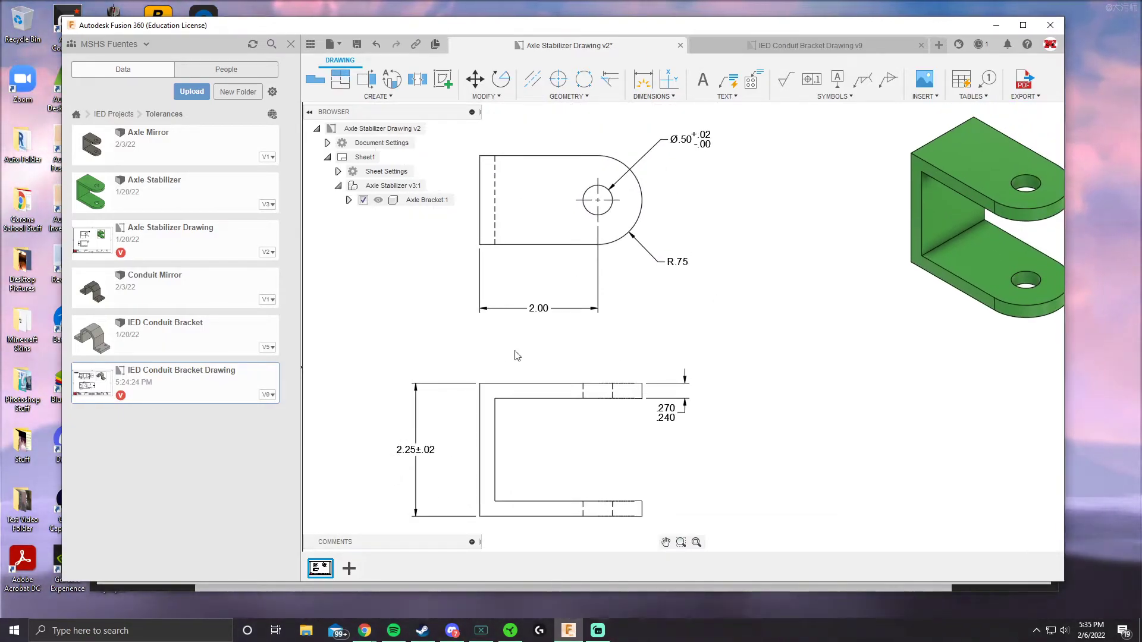
scroll(663, 260, up, 2)
scroll(685, 238, down, 3)
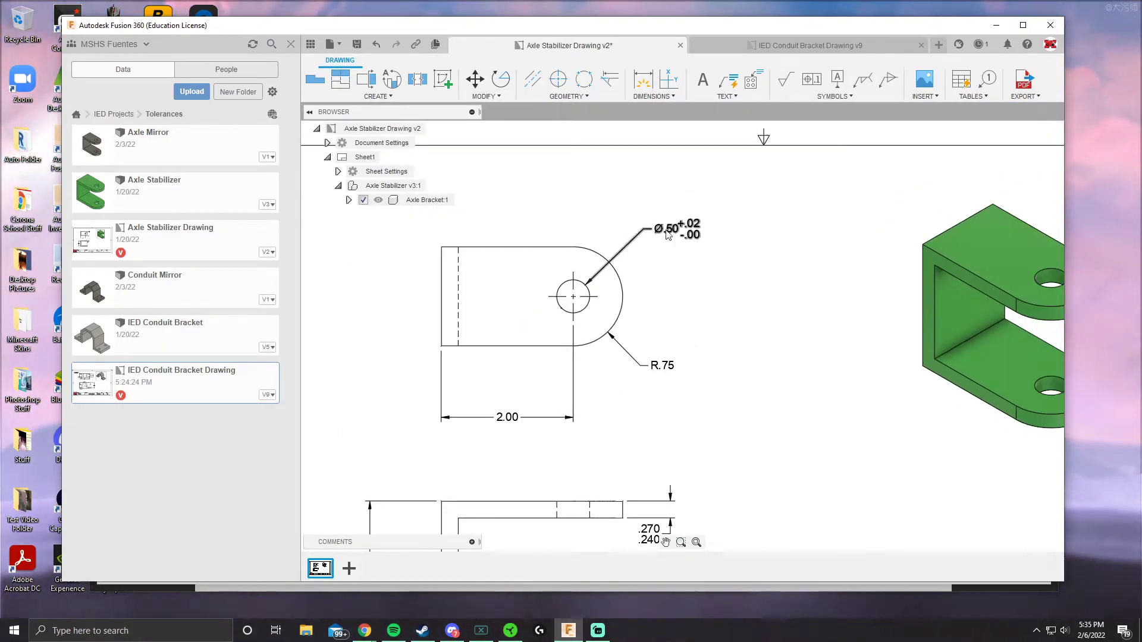
scroll(516, 406, up, 1)
scroll(516, 406, up, 2)
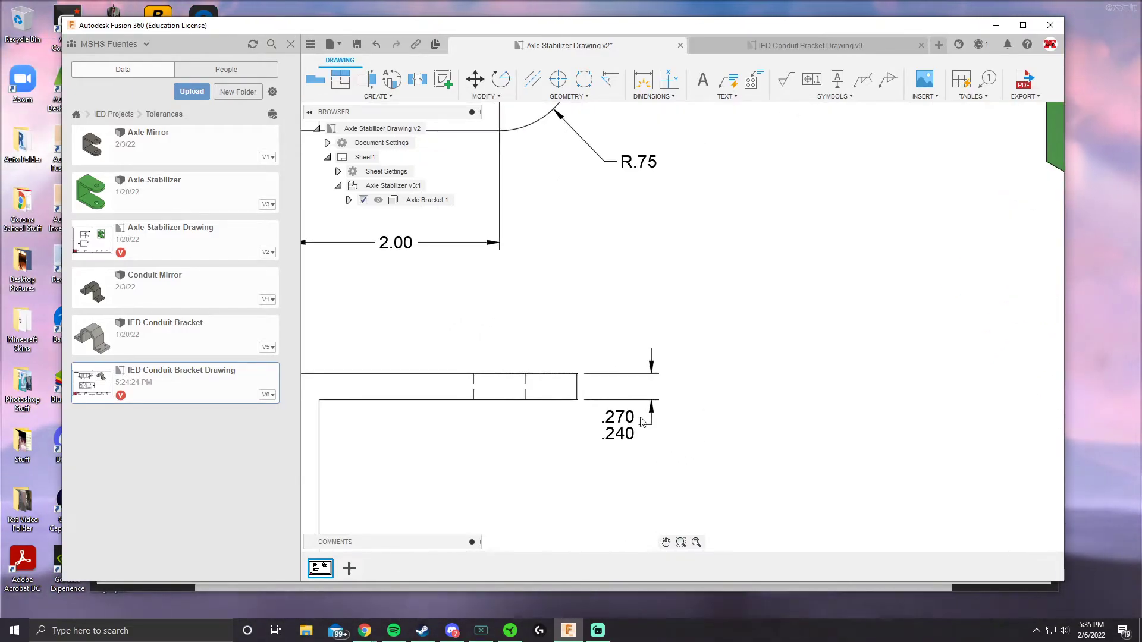
On the IED Conduit Bracket drawing, add a diameter dimension to the top-left hole
click(797, 48)
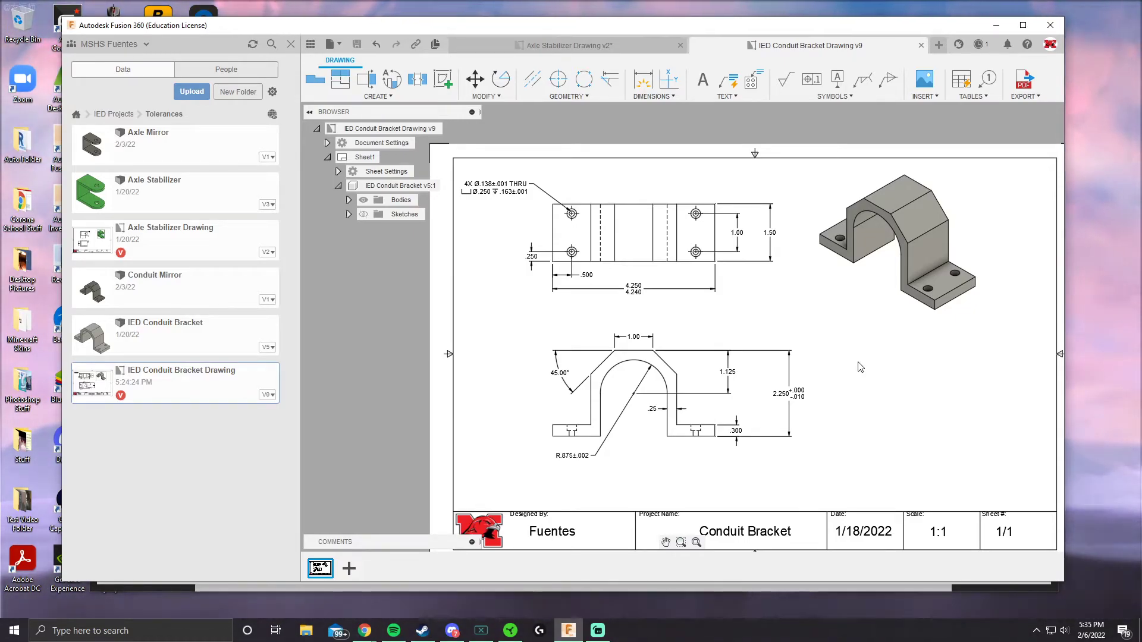
scroll(535, 237, down, 1)
scroll(529, 234, up, 3)
scroll(529, 234, up, 2)
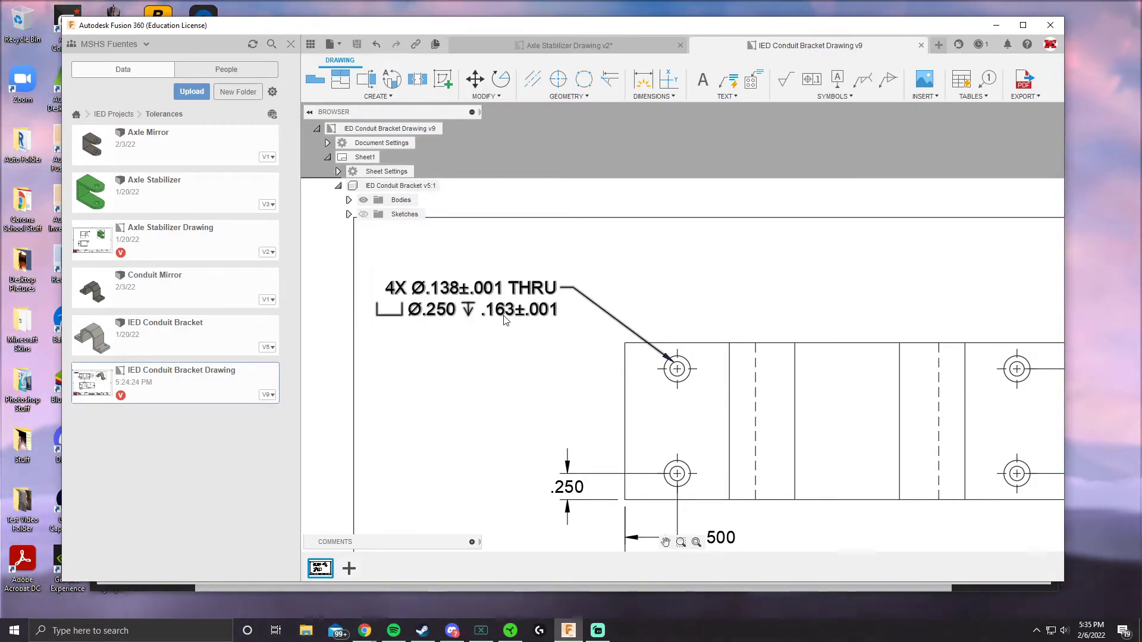
scroll(526, 297, down, 3)
click(651, 81)
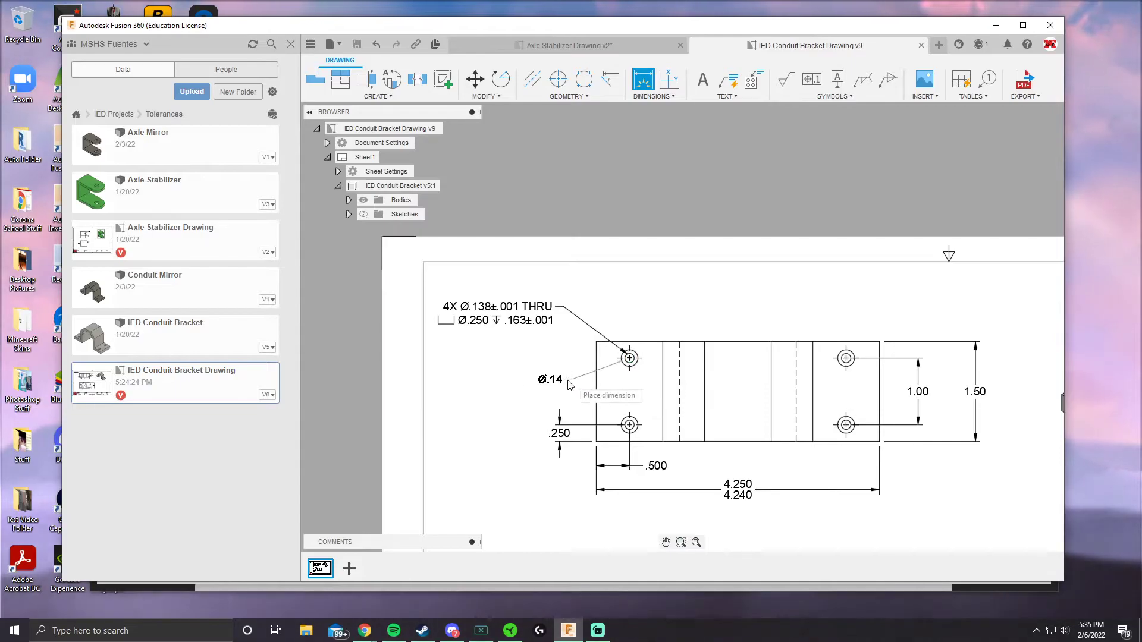
click(550, 392)
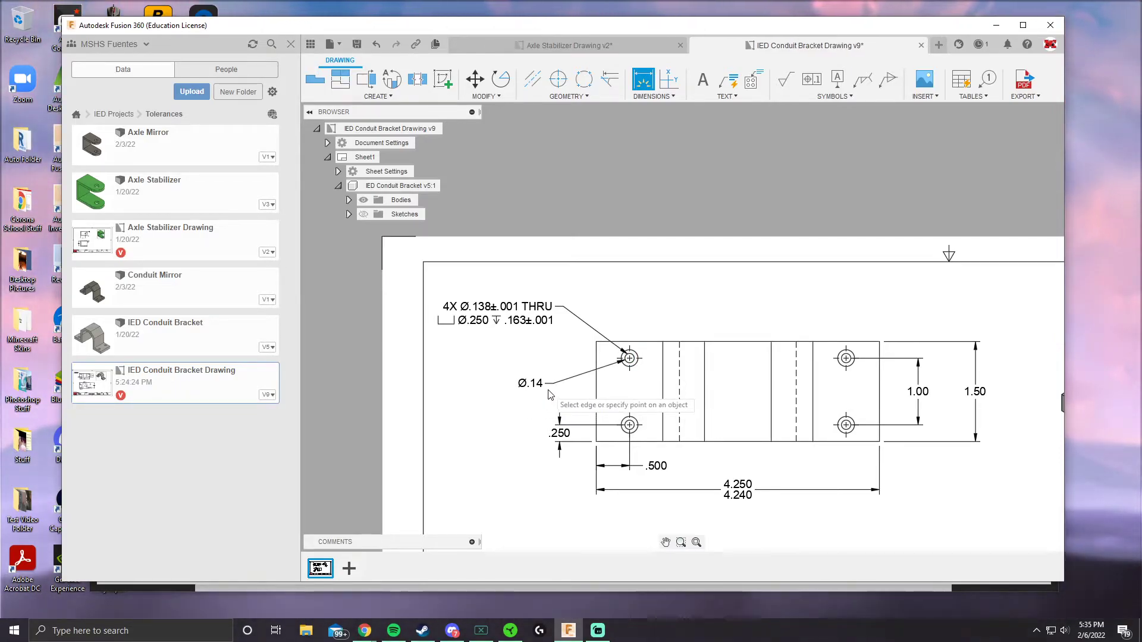
key(Escape)
scroll(535, 378, up, 3)
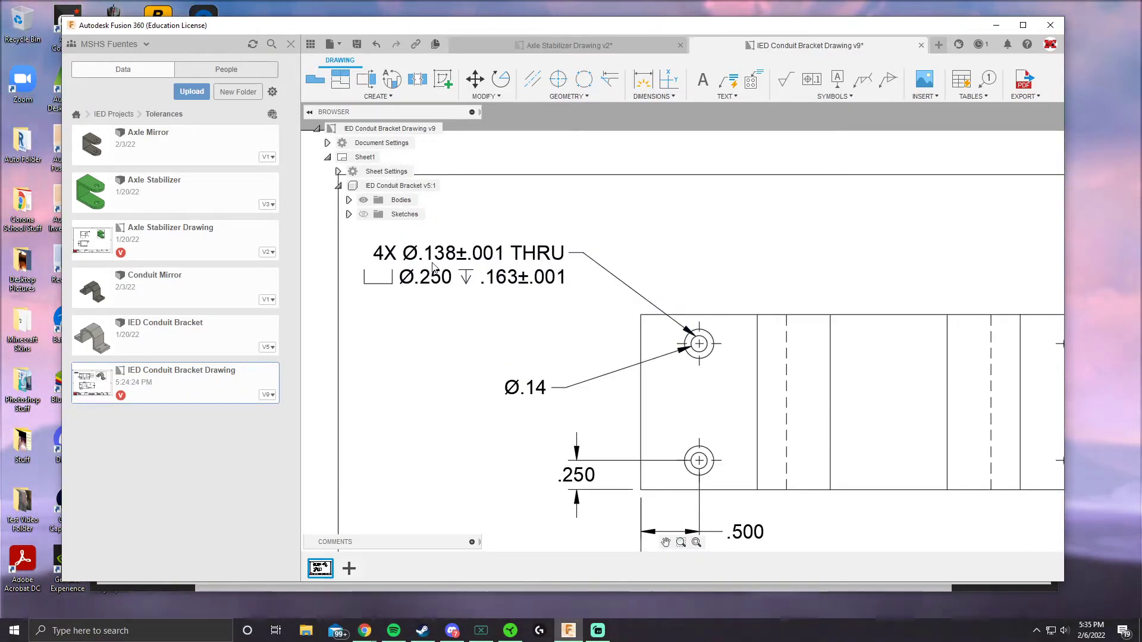
Set the hole diameter dimension to three-decimal precision, reading Ø.138
double_click(528, 390)
click(990, 235)
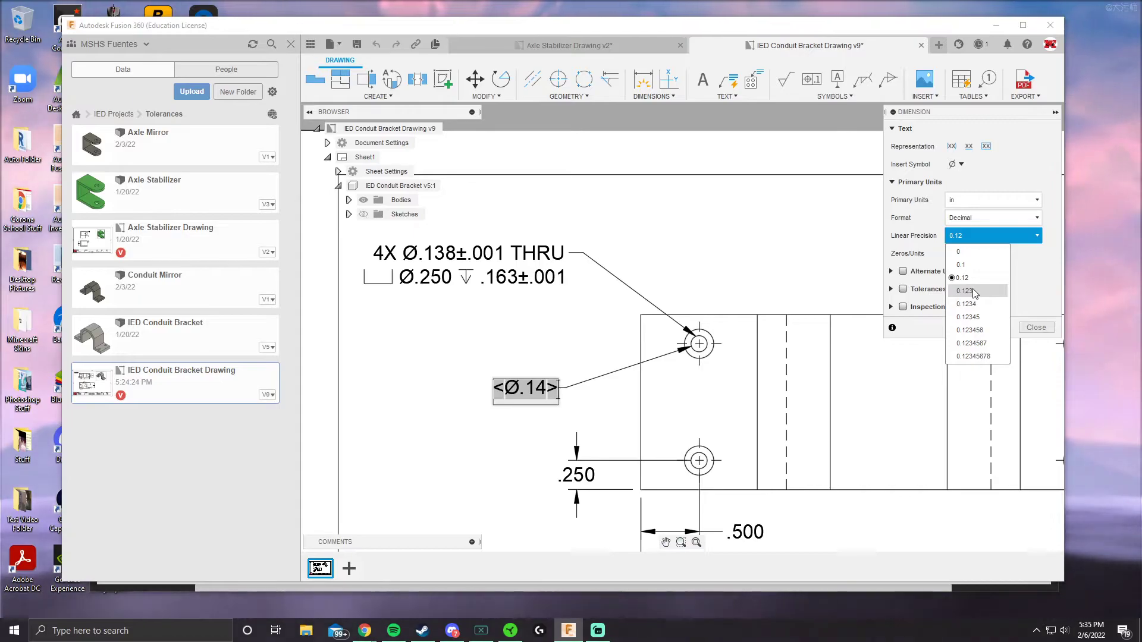
click(975, 292)
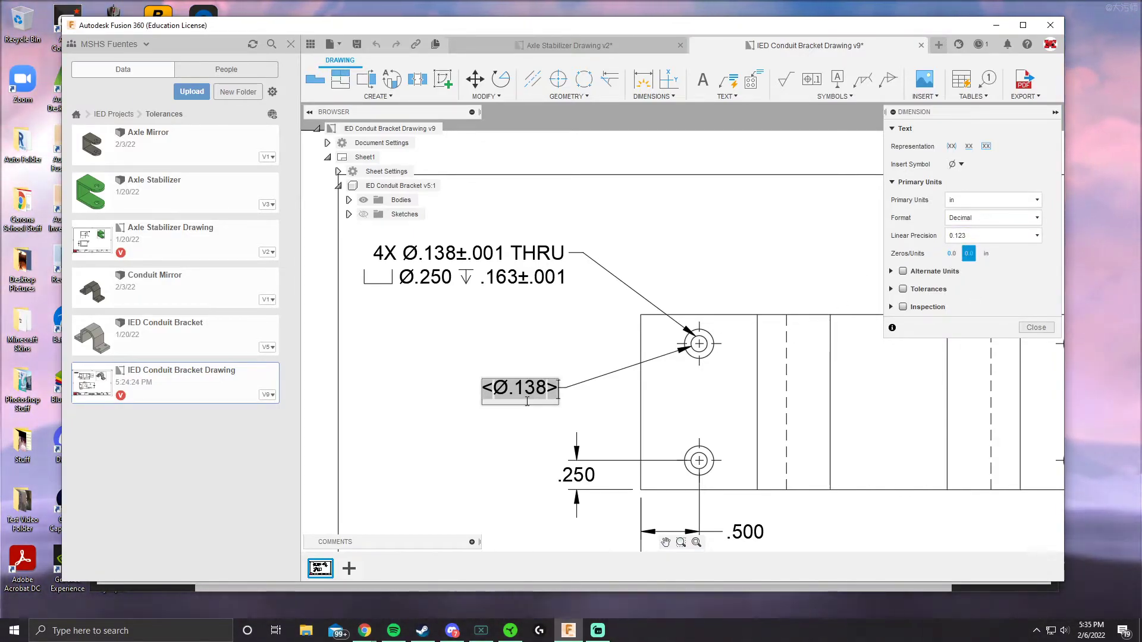
drag(493, 390, 548, 391)
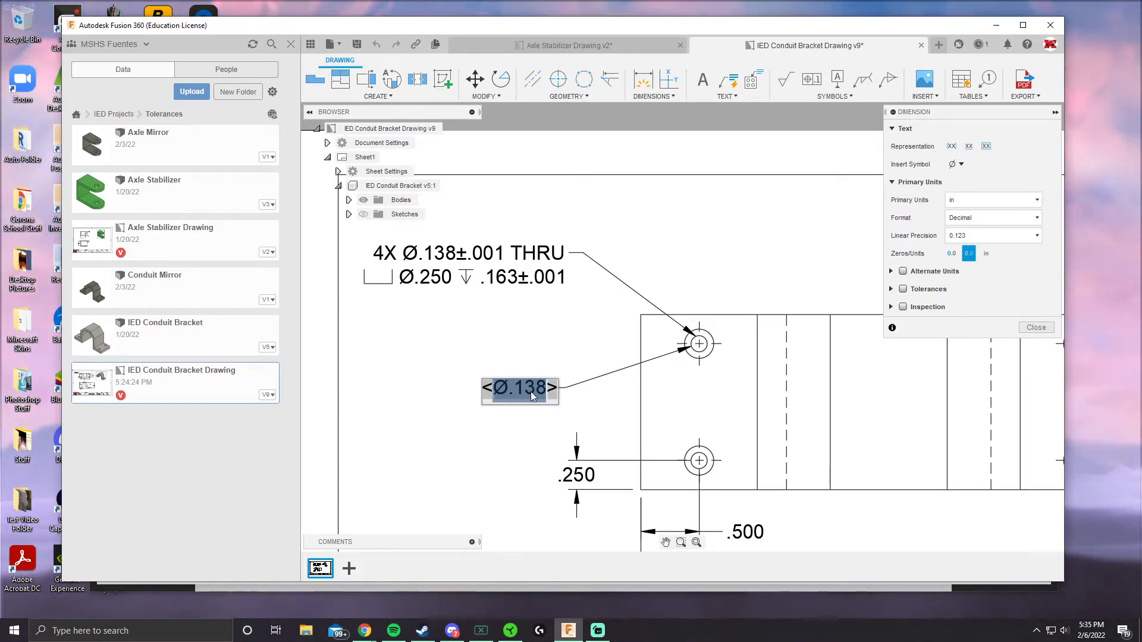
click(1036, 328)
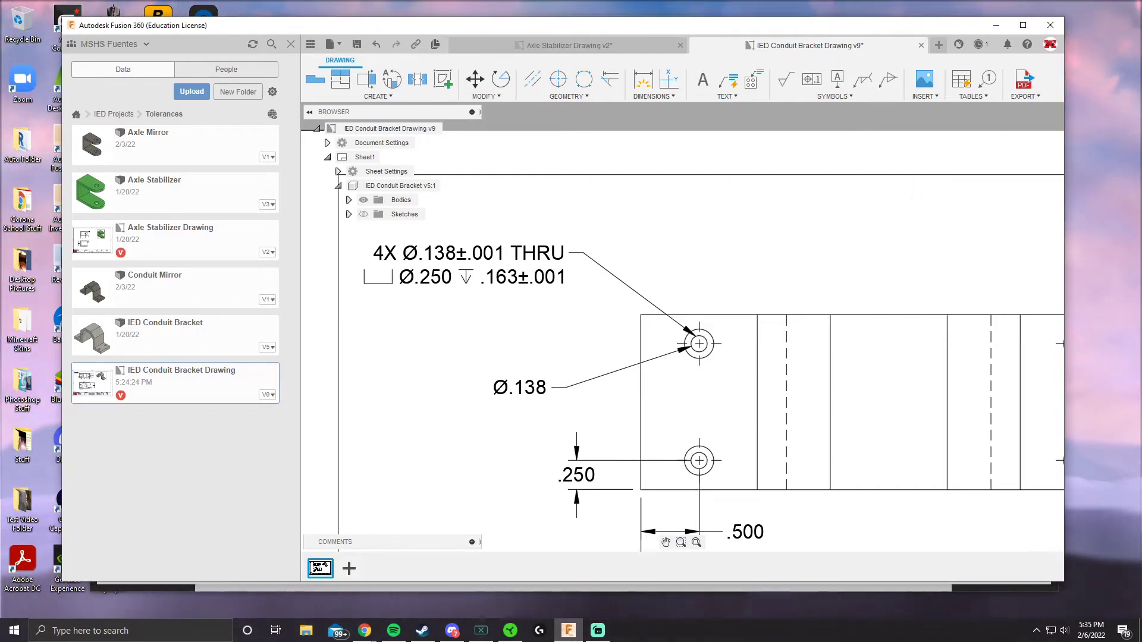
Add a Hole and Thread Note to the upper-right hole, placed above it
scroll(692, 390, down, 2)
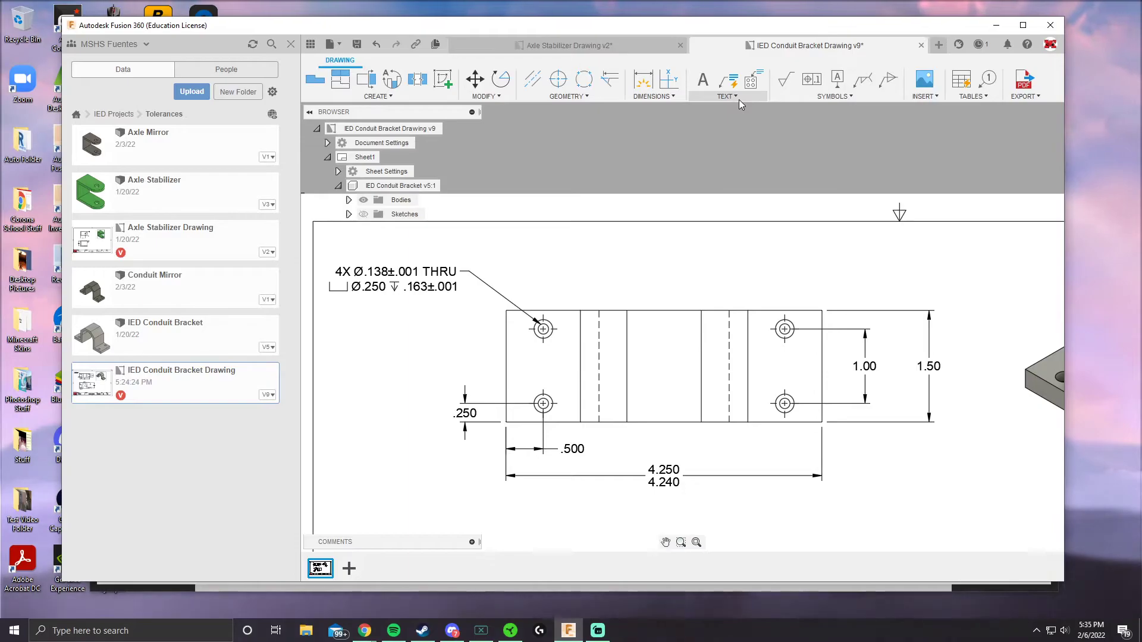
click(739, 99)
click(658, 98)
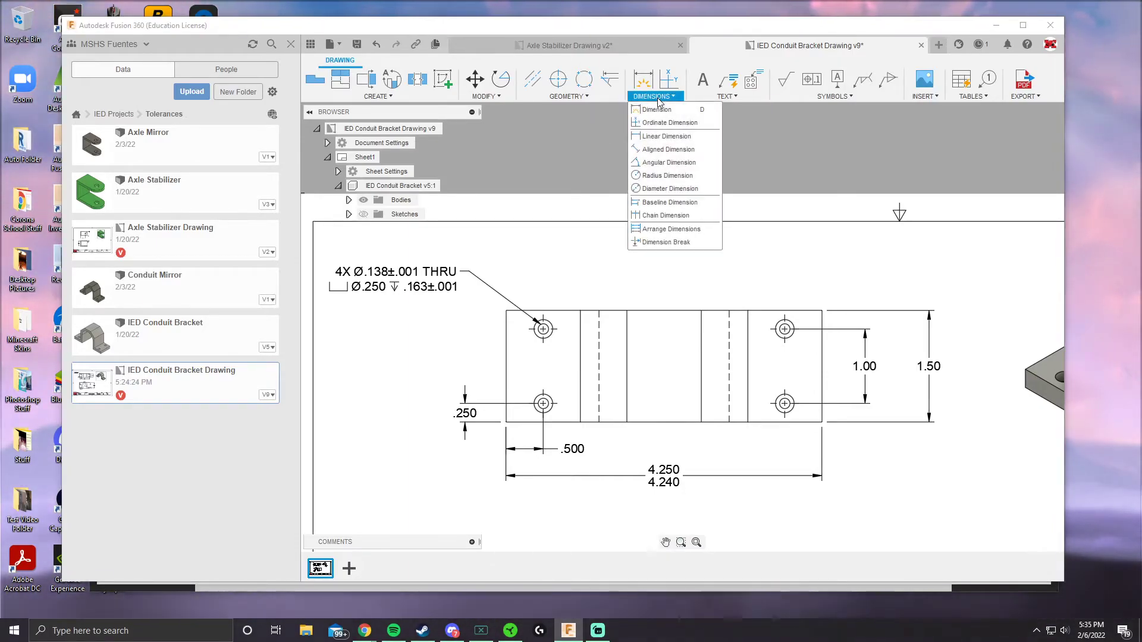
click(751, 99)
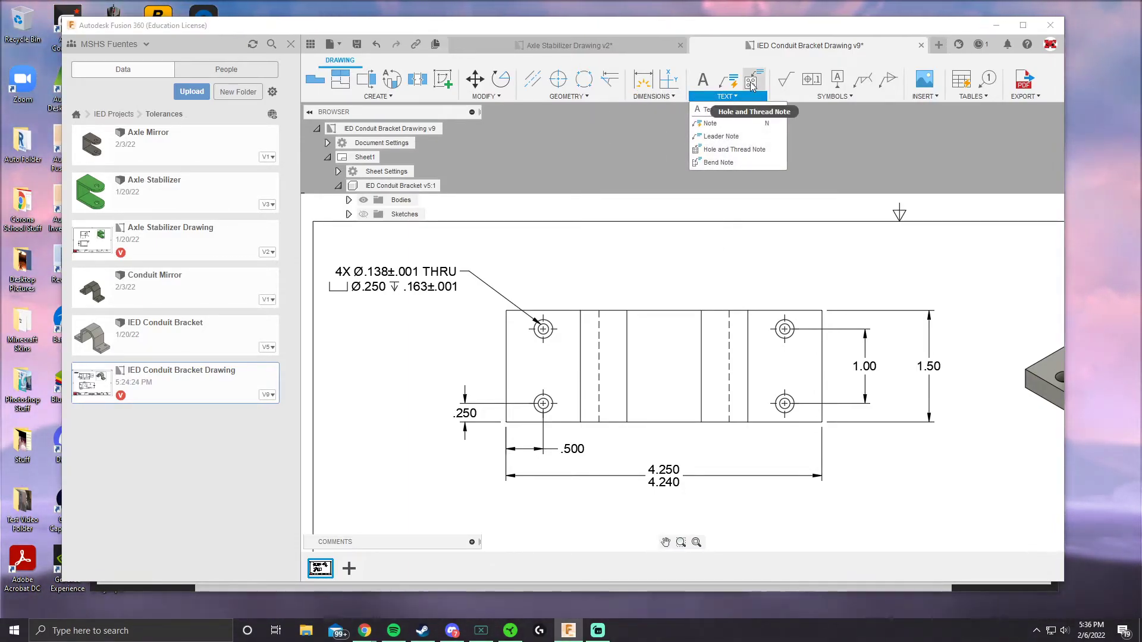
click(752, 83)
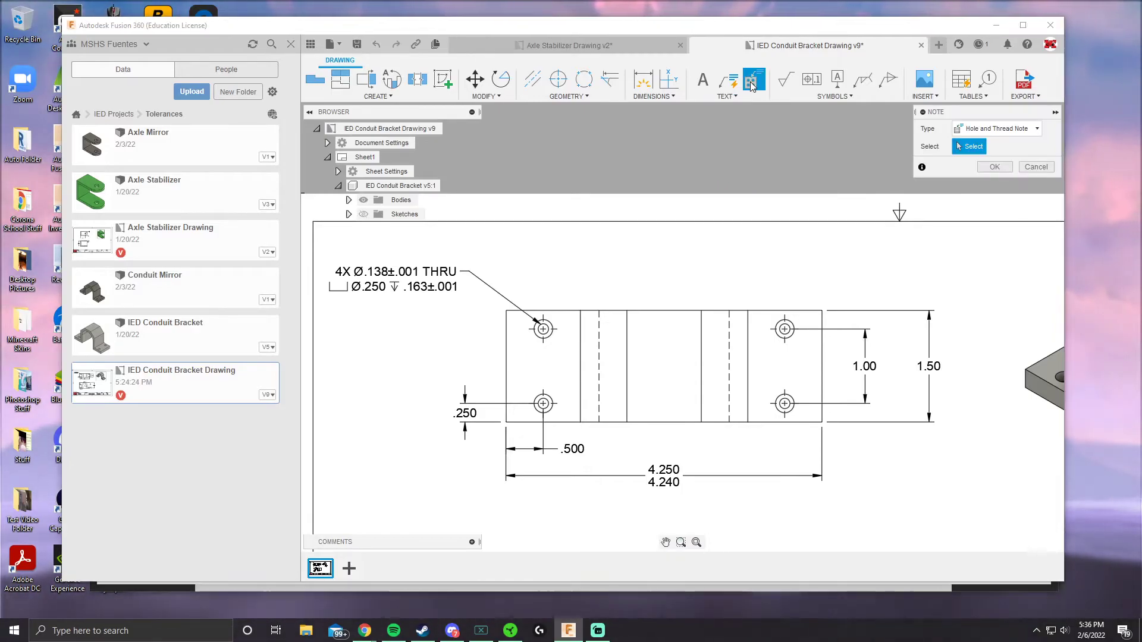
scroll(785, 324, up, 3)
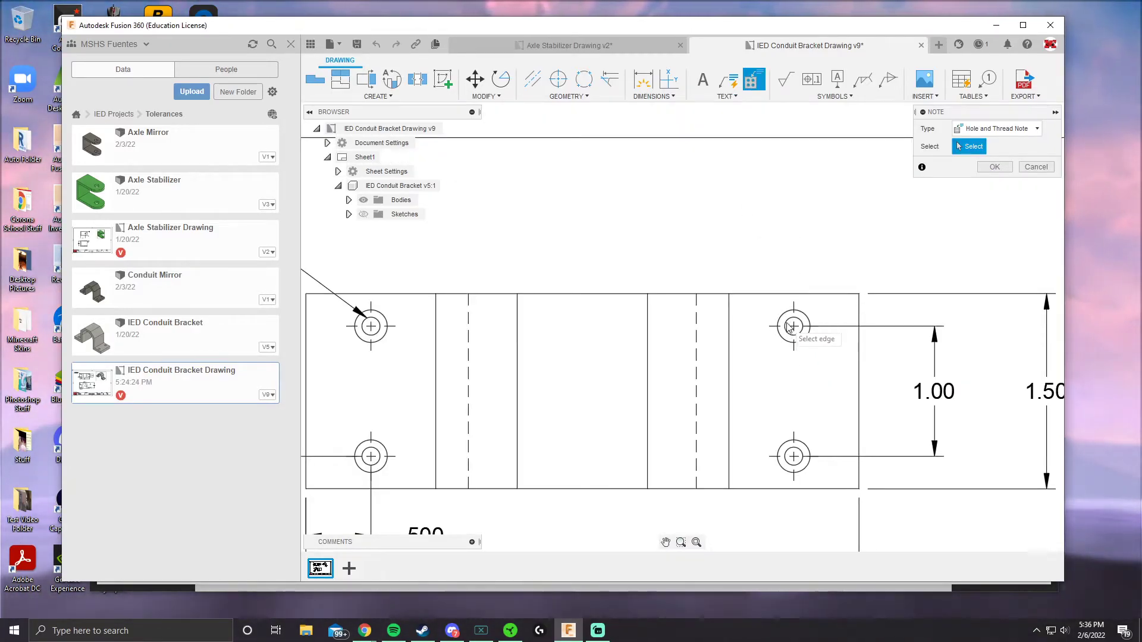
click(786, 322)
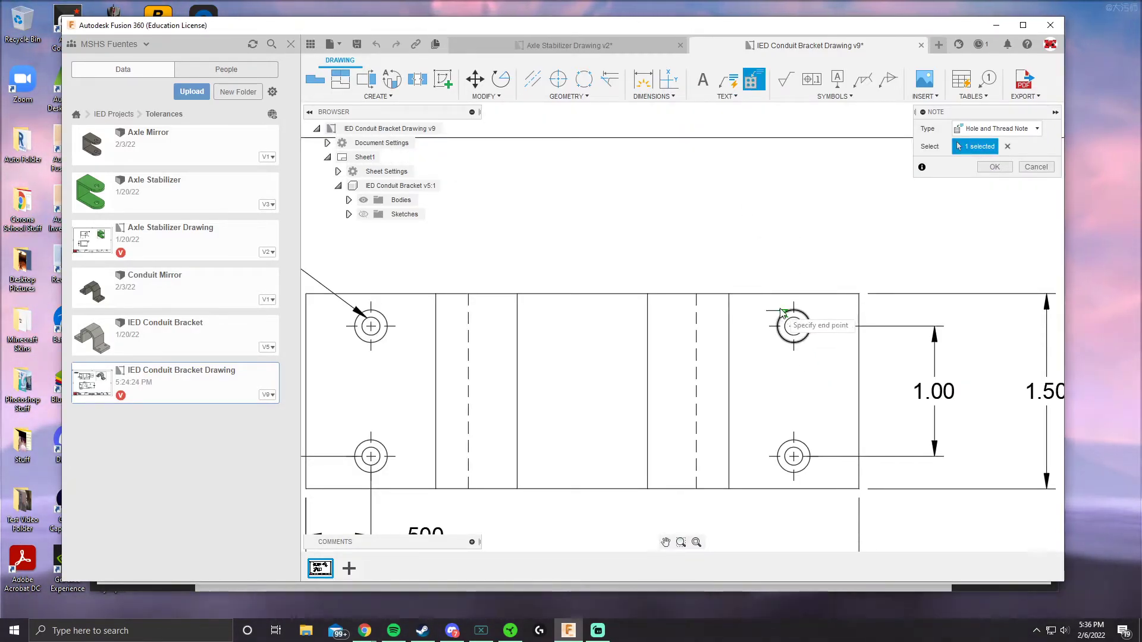
click(714, 232)
Finish the hole note and pan the sheet to frame both hole notes
scroll(705, 255, down, 3)
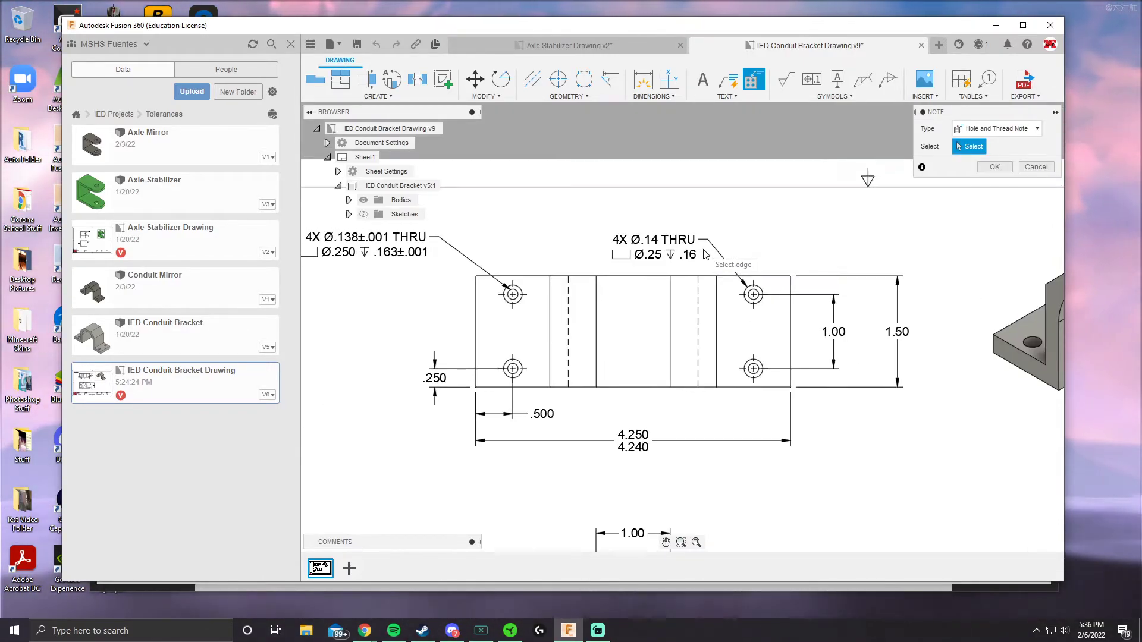
scroll(740, 283, up, 1)
scroll(741, 283, up, 2)
middle_drag(741, 284, 831, 299)
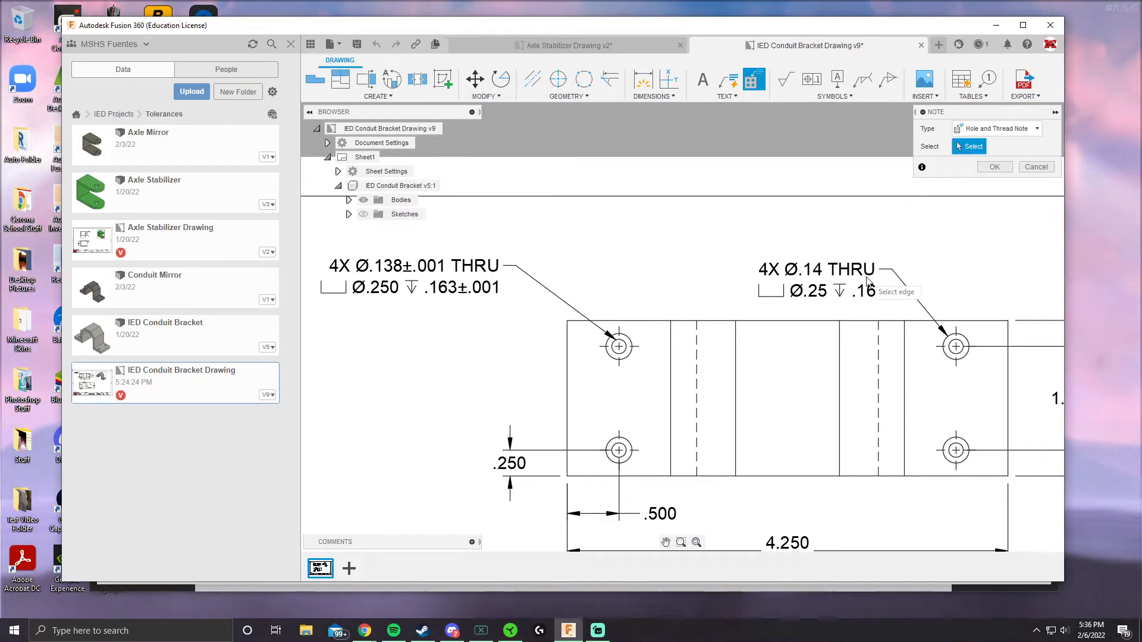
key(Escape)
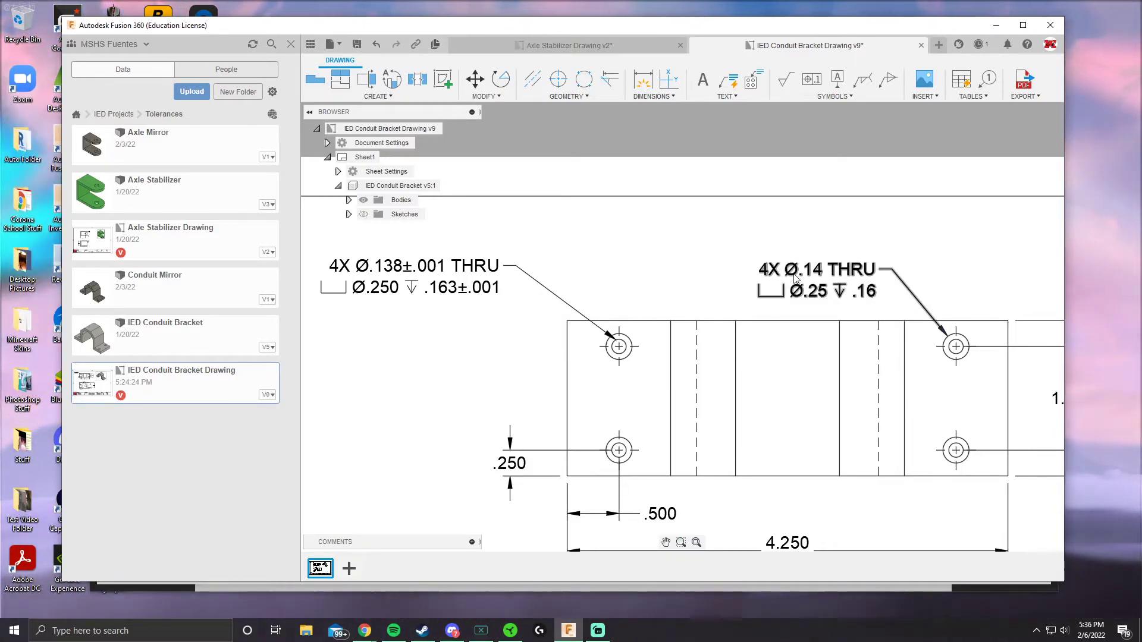
middle_drag(779, 310, 710, 293)
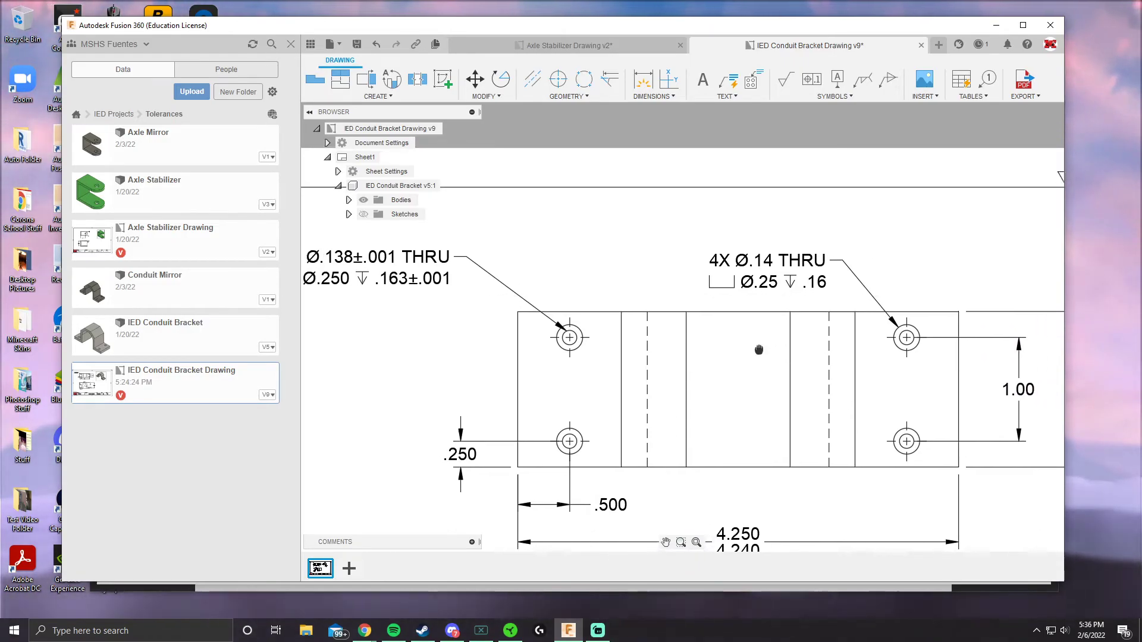
middle_drag(383, 281, 491, 290)
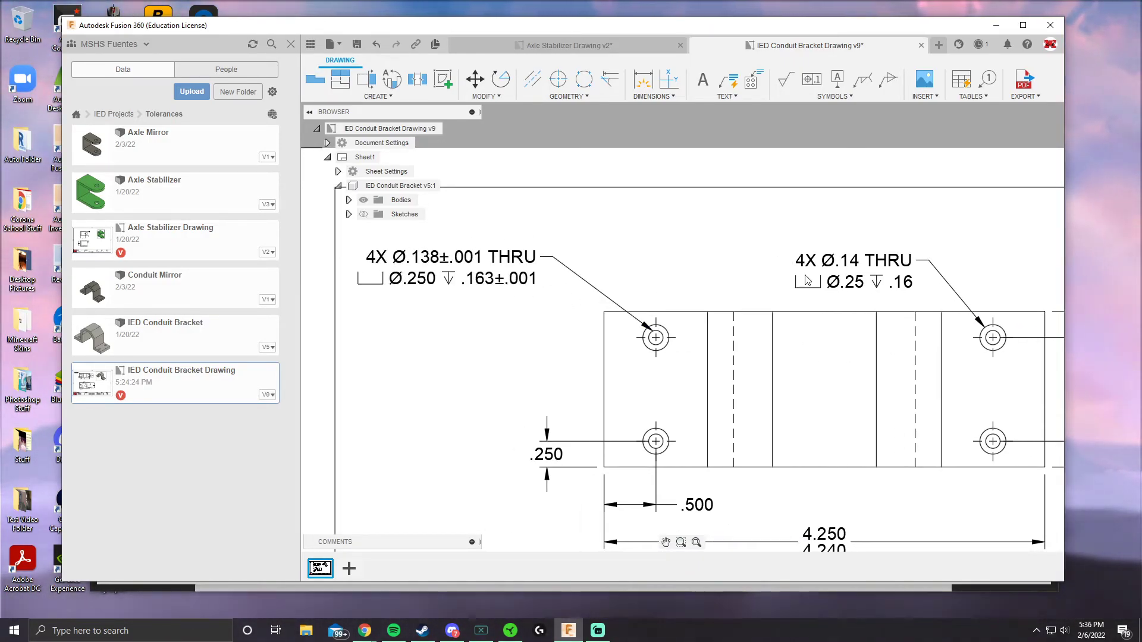
Replace Ø.14 in the right hole note's first line with Ø.138±.001, giving 4X Ø.138±.001 THRU
double_click(859, 261)
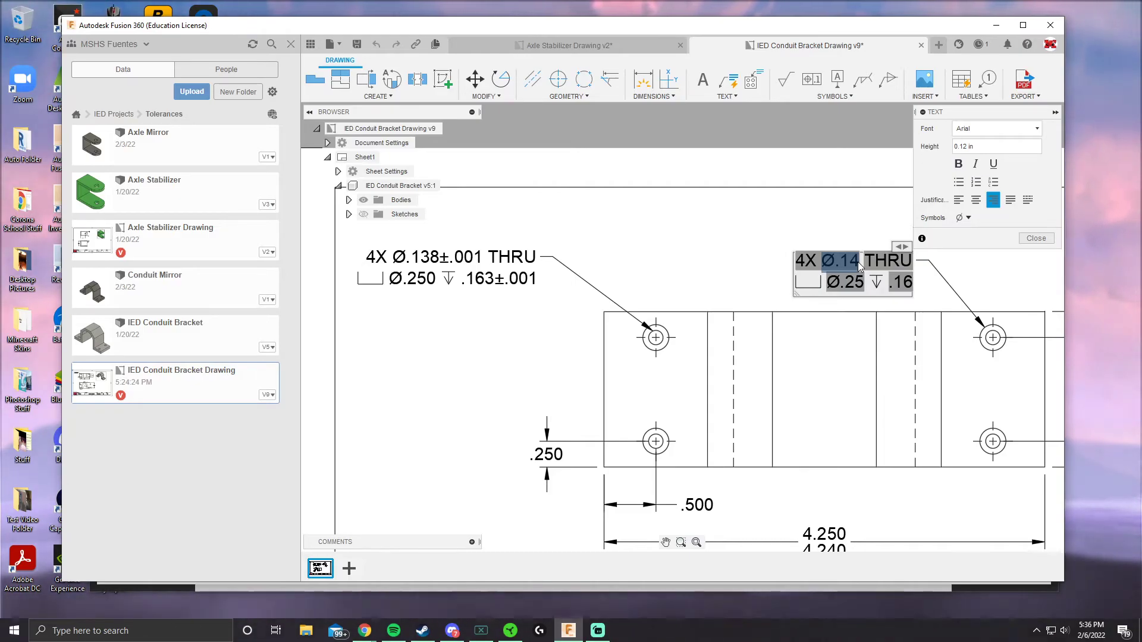
key(BackSpace)
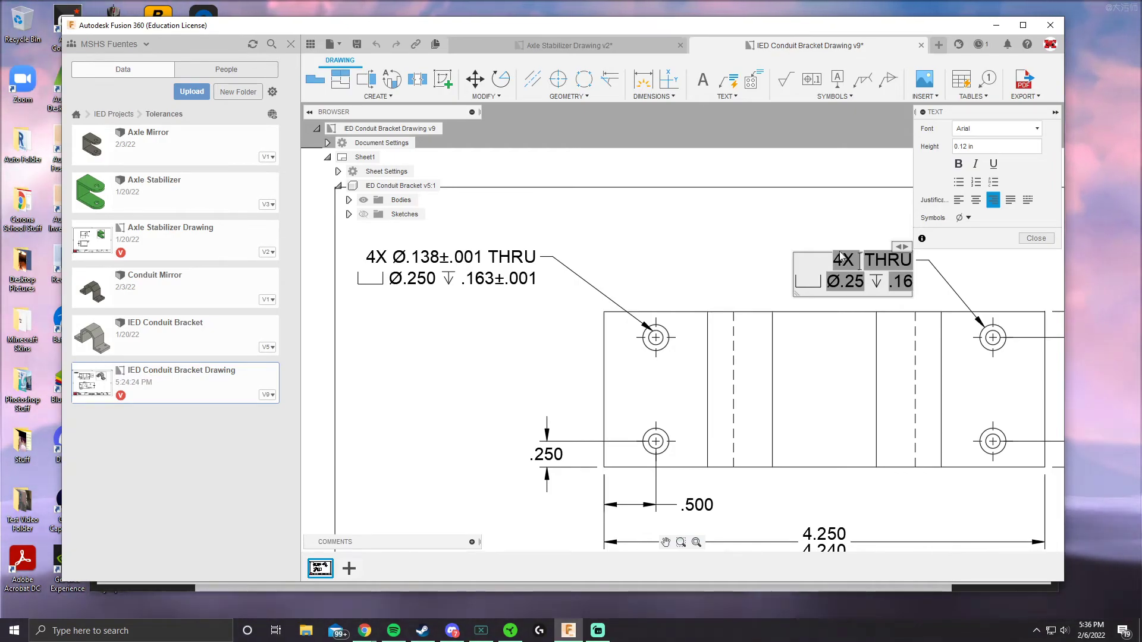
click(964, 220)
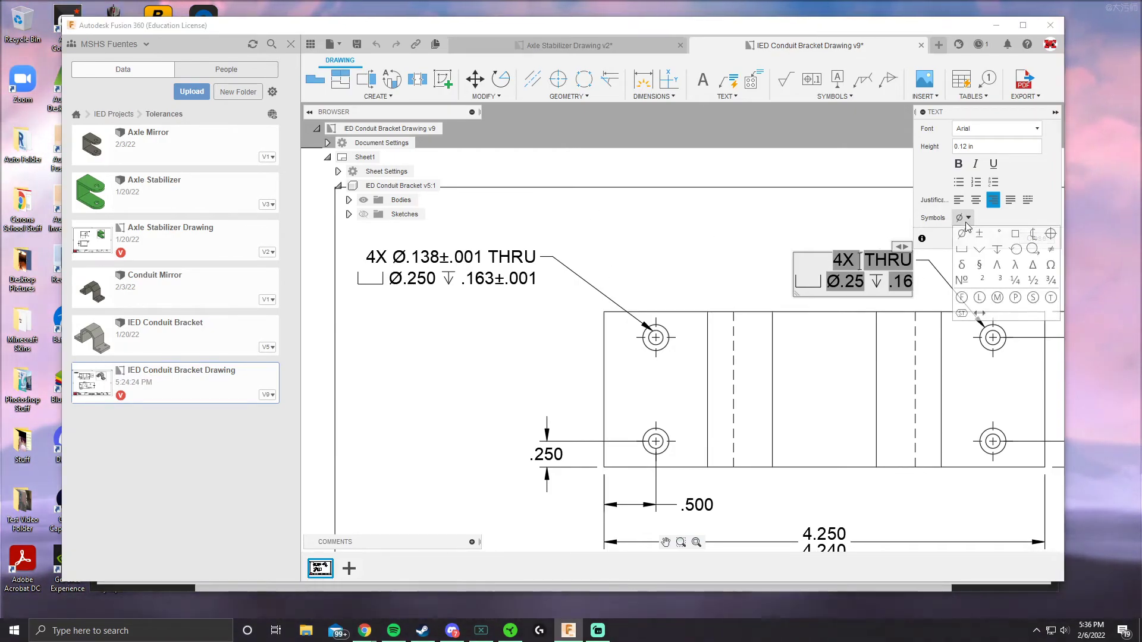
click(961, 243)
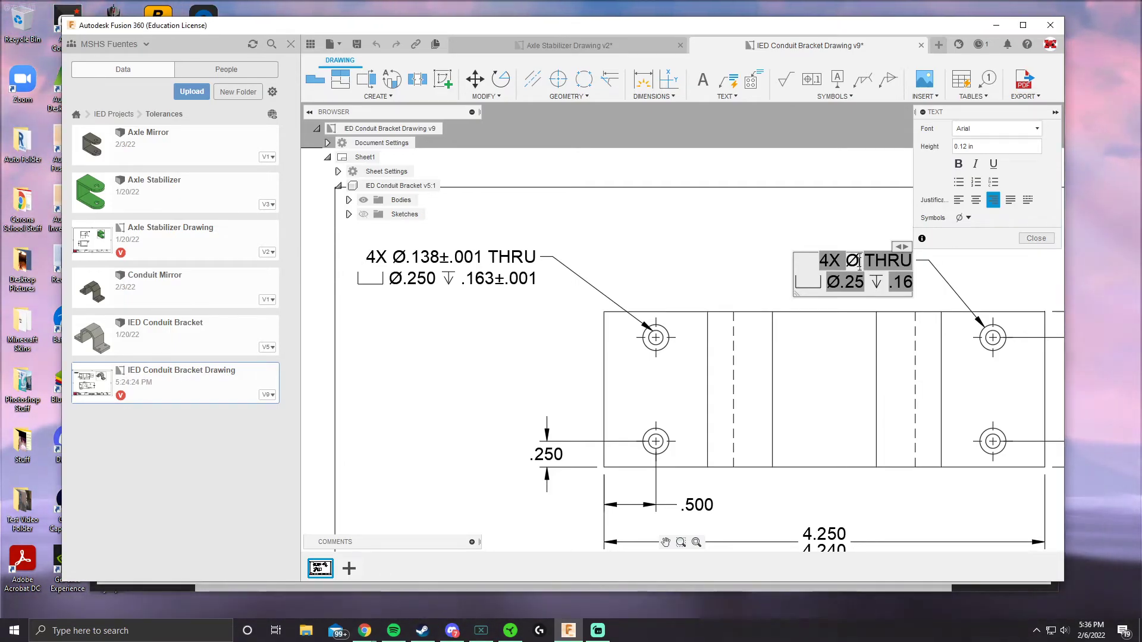
text(Ø.138)
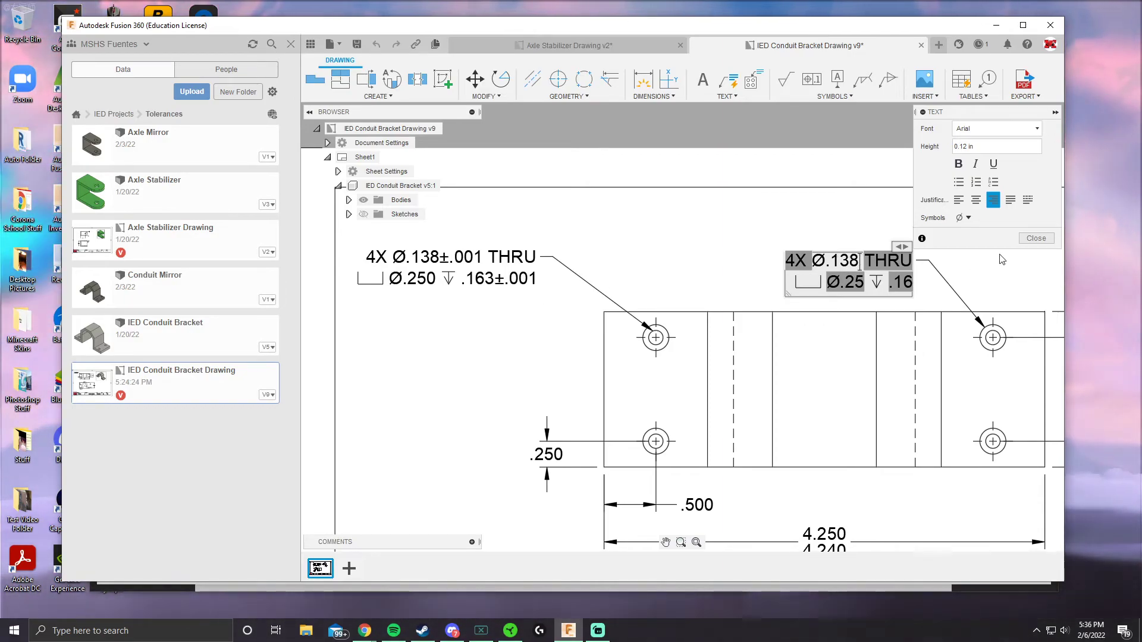
click(967, 218)
click(976, 250)
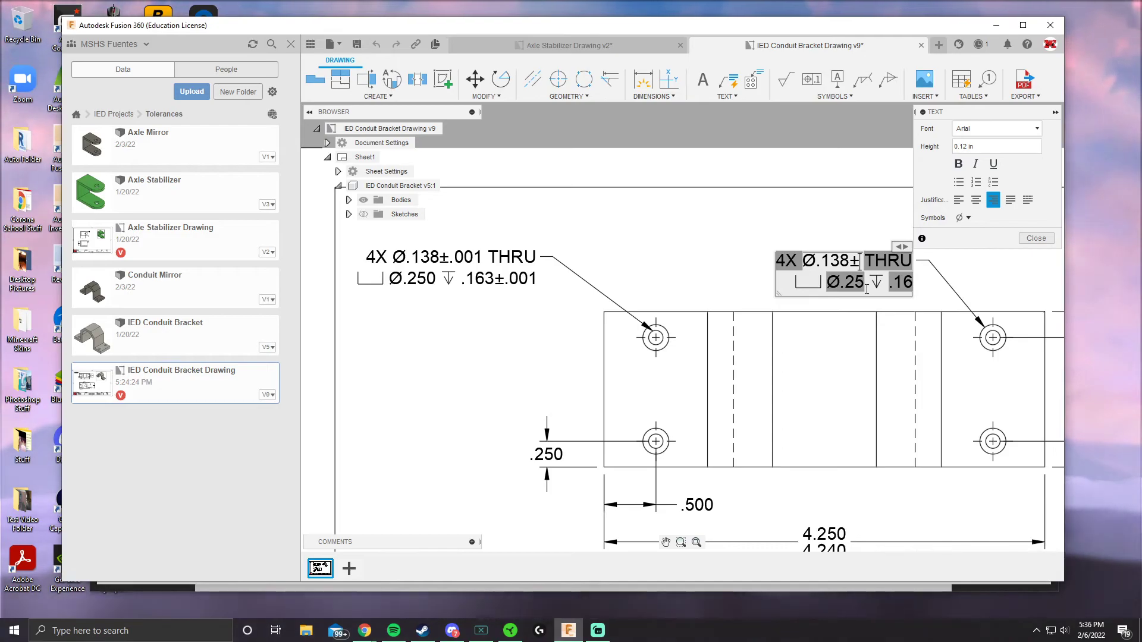
text(.001)
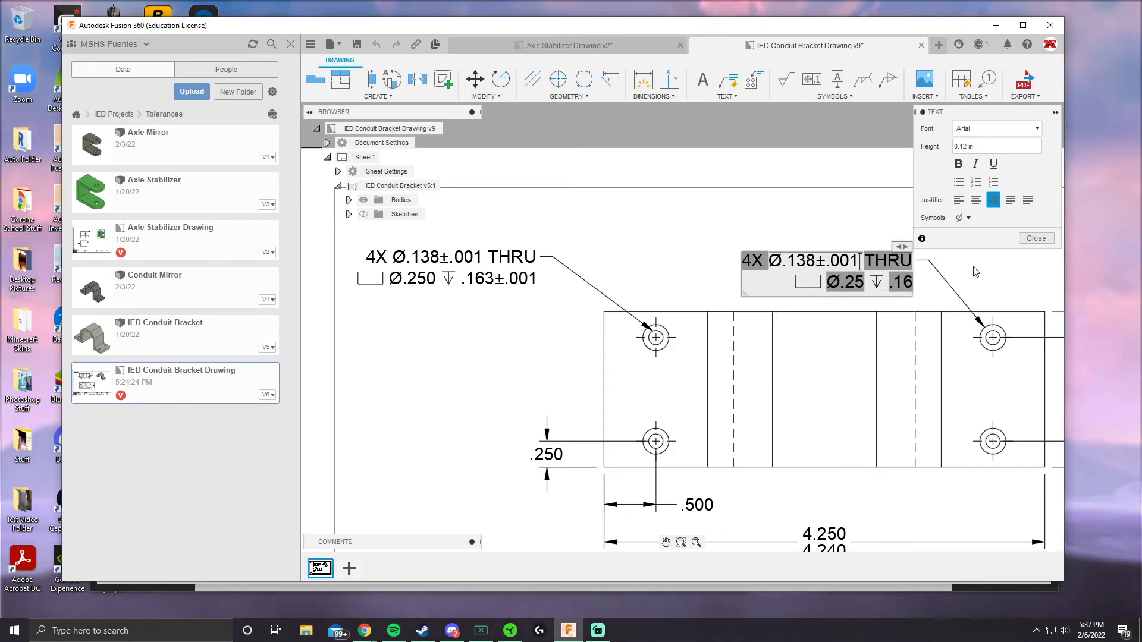
Change the right hole note's counterbore depth from .16 to .163±.001
click(1037, 237)
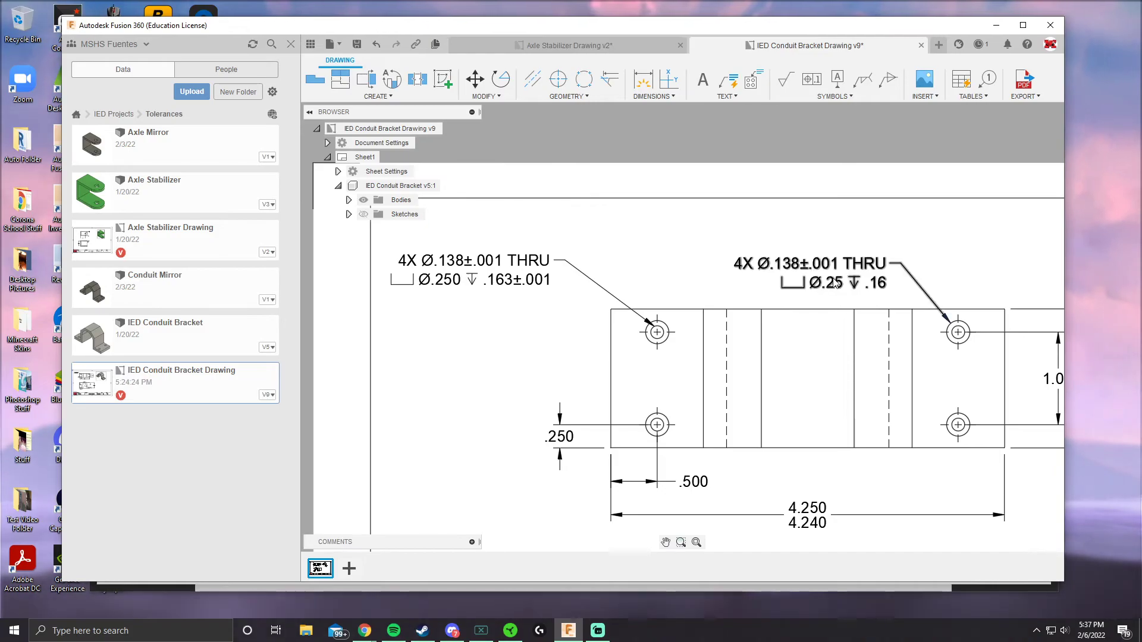
double_click(866, 283)
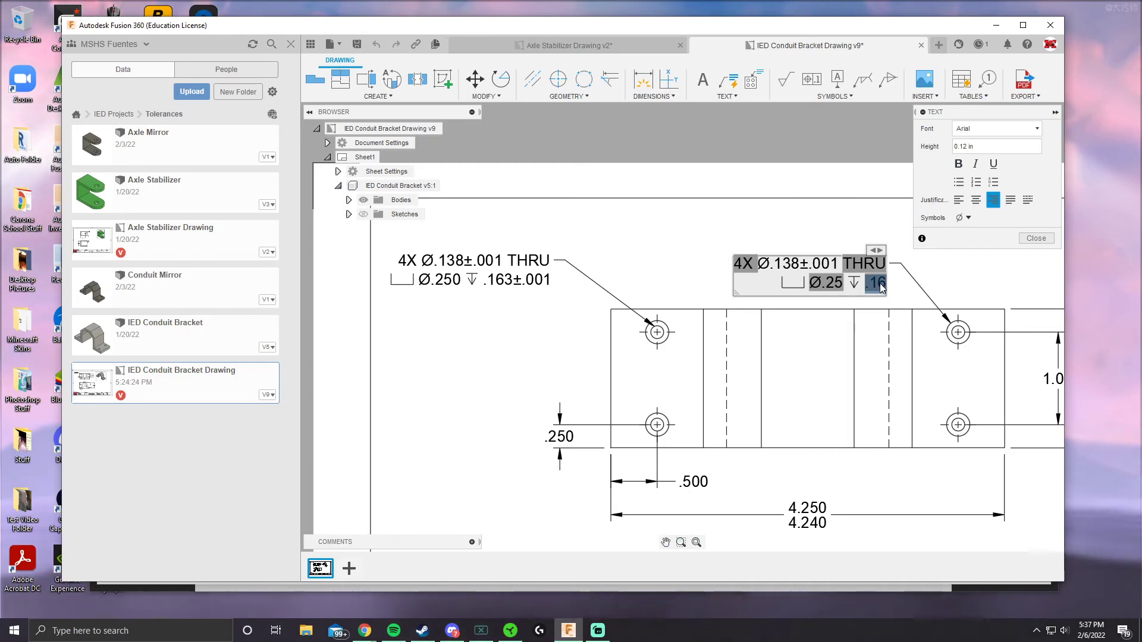
key(BackSpace)
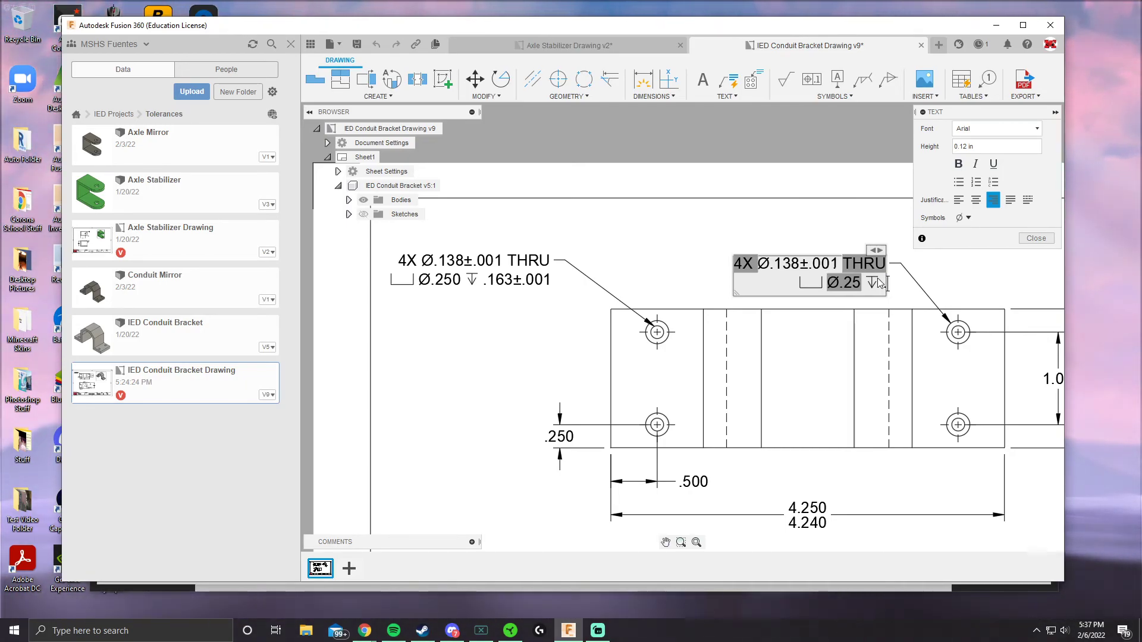
text(.163)
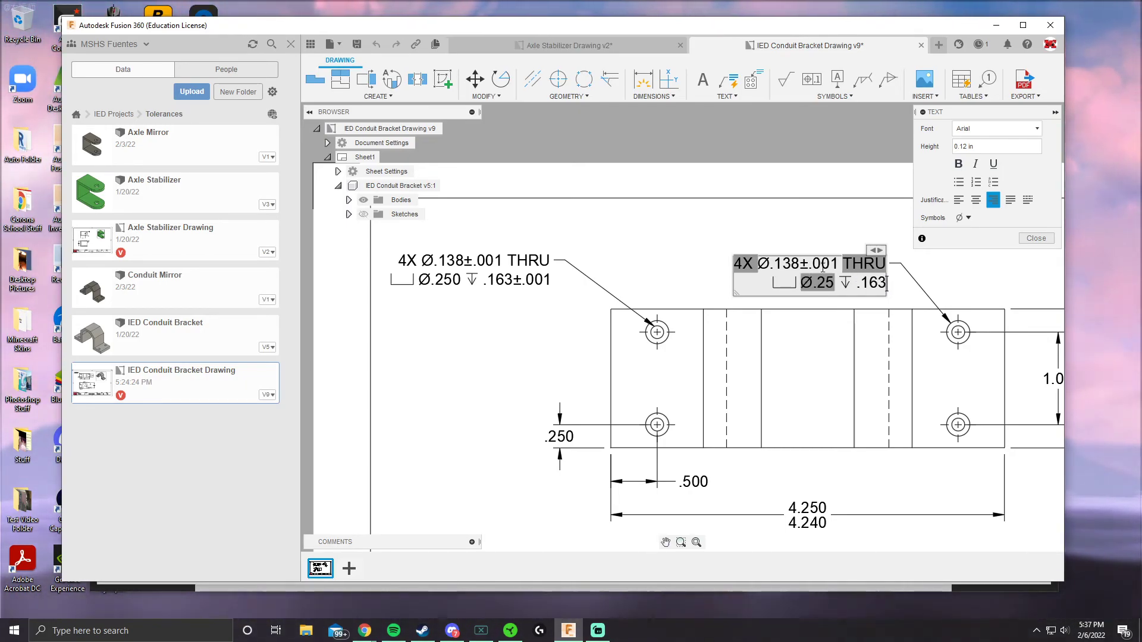
click(964, 218)
click(957, 324)
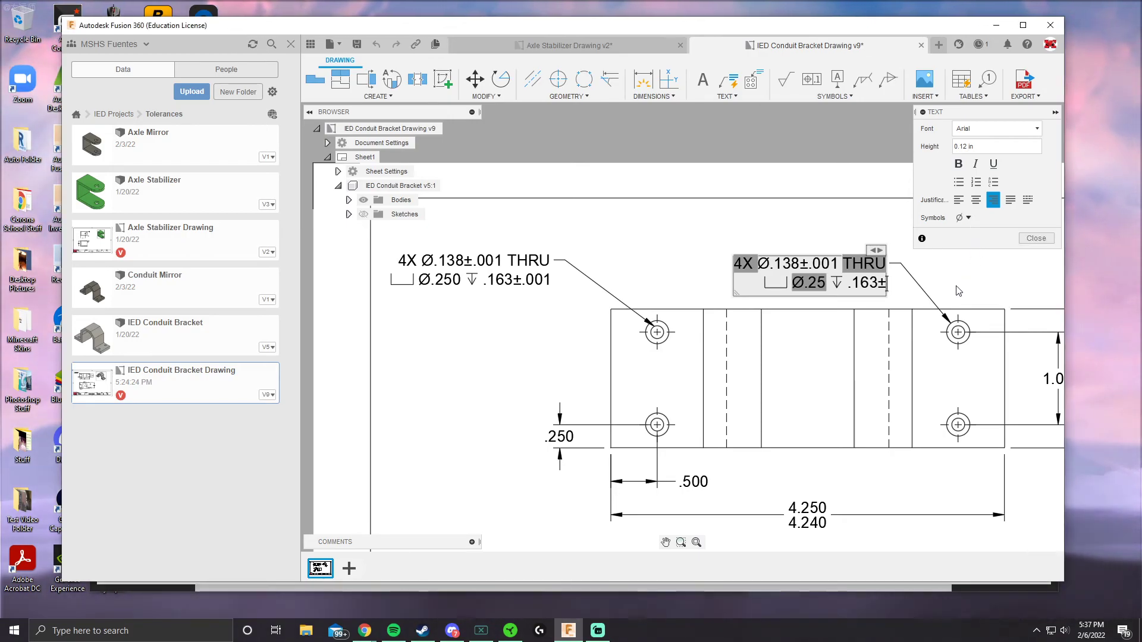
text(.001)
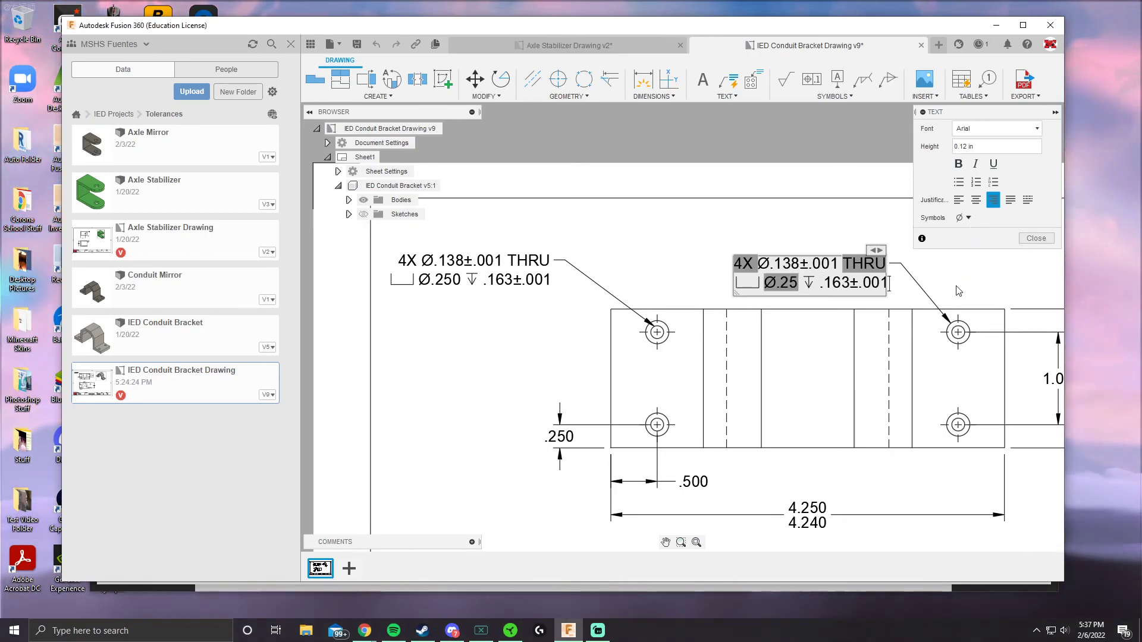
key(Return)
key(BackSpace)
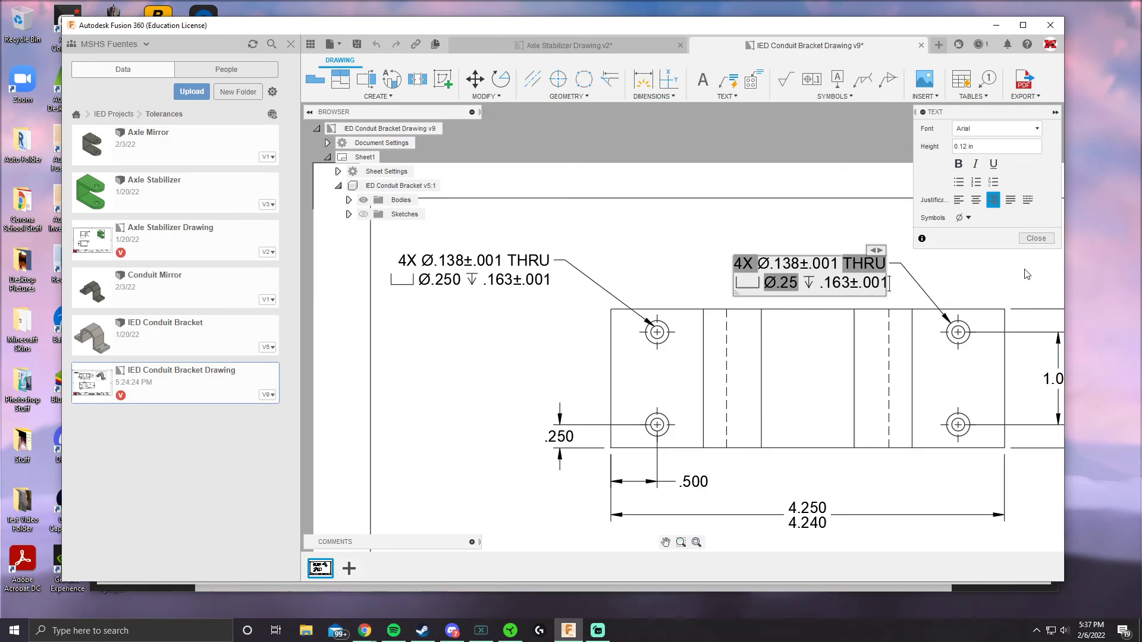
click(1036, 238)
Pan to show the whole top view and cancel the Hole and Thread Note tool
scroll(892, 339, down, 3)
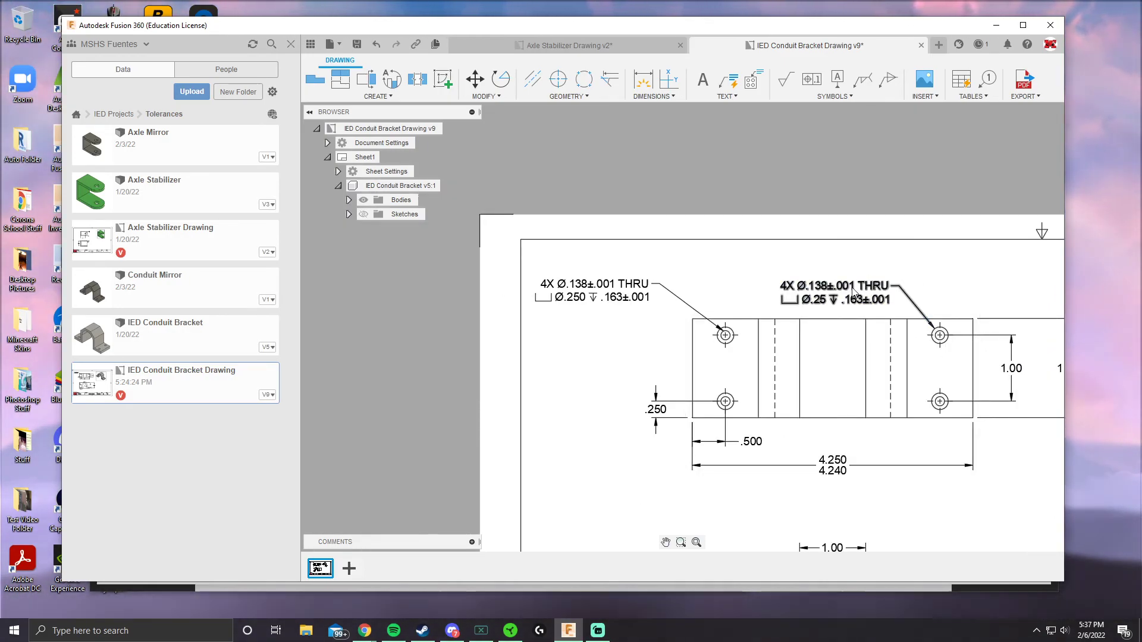
middle_drag(836, 303, 779, 303)
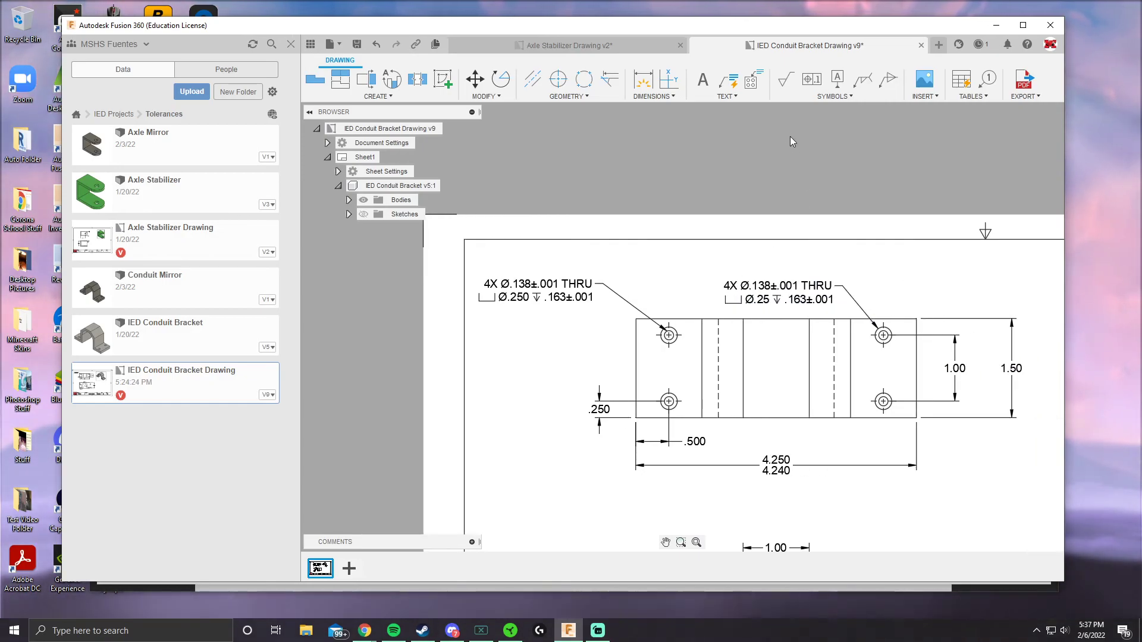
click(753, 83)
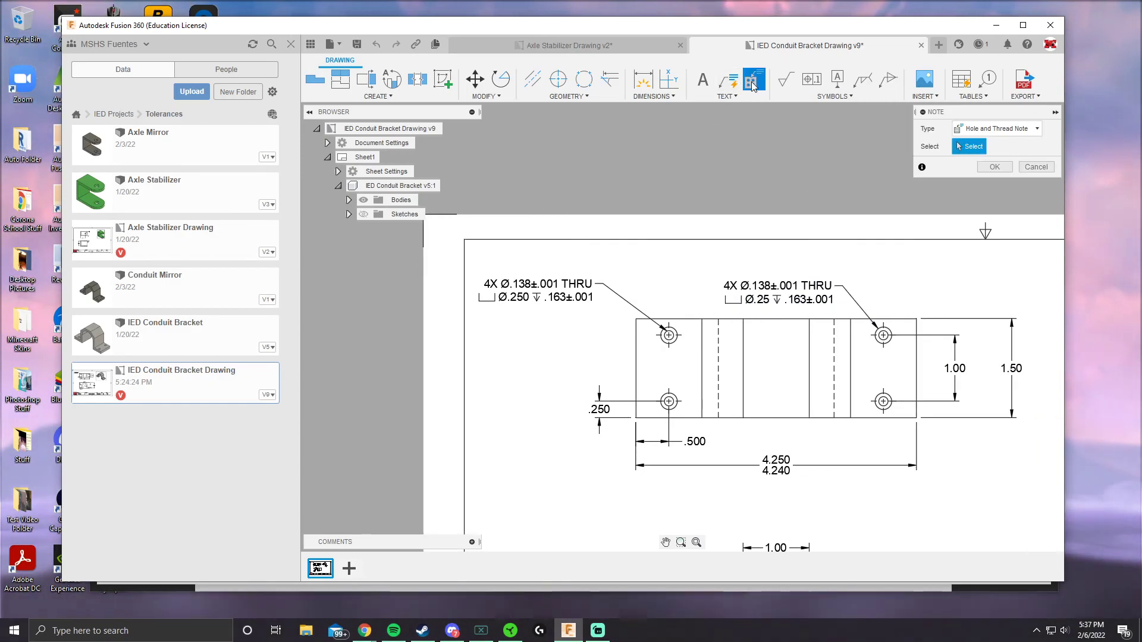
click(1035, 167)
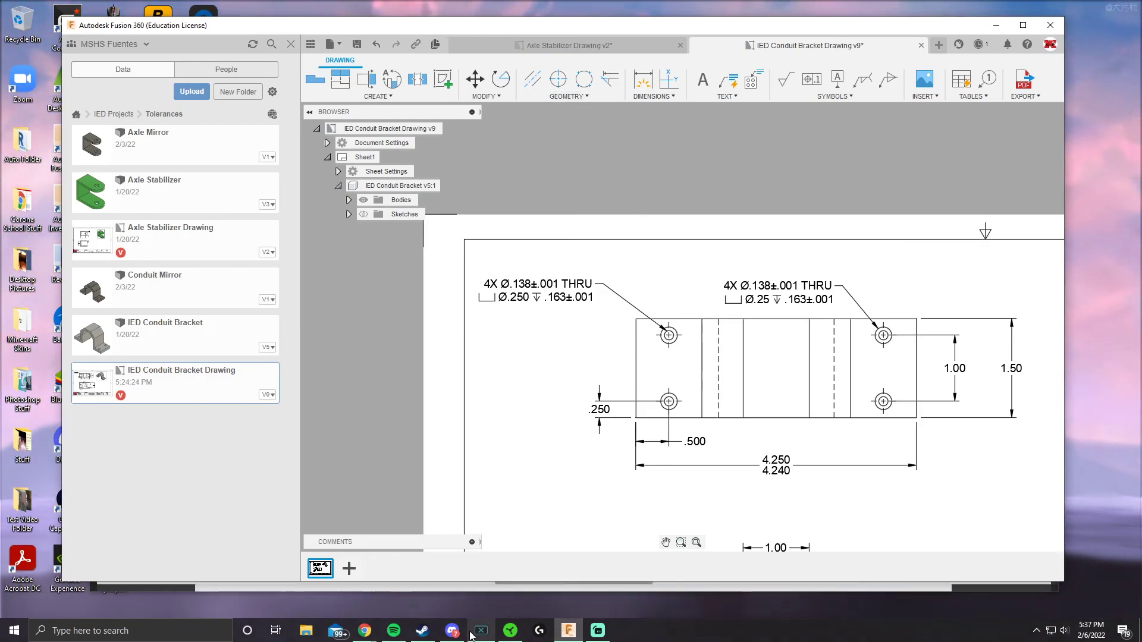
In Chrome, zoom out the answer-key PDF, check the Conduit Bracket sheet, then return to Axle Stabilizer
mouse_move(369, 637)
click(426, 594)
scroll(607, 288, up, 3)
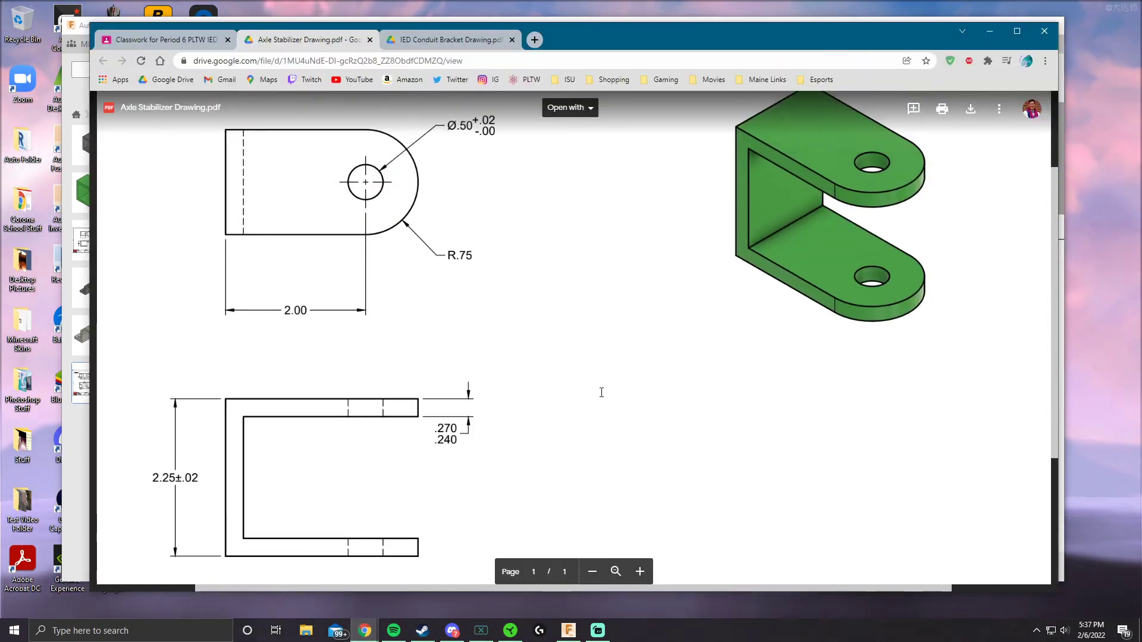
click(593, 572)
click(593, 572)
click(443, 40)
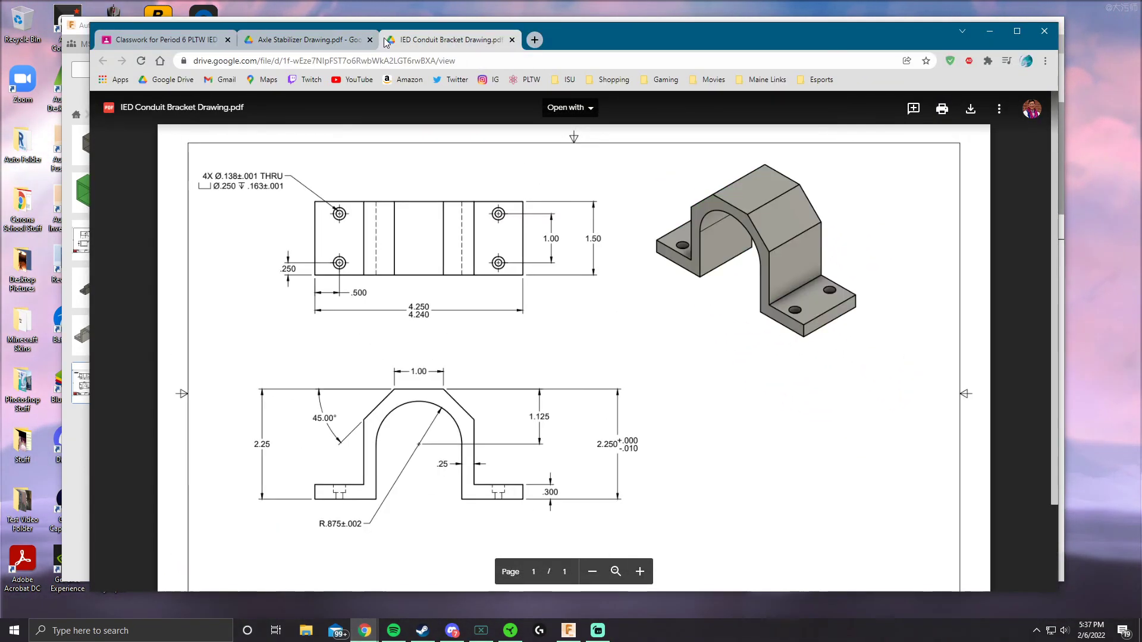
click(345, 40)
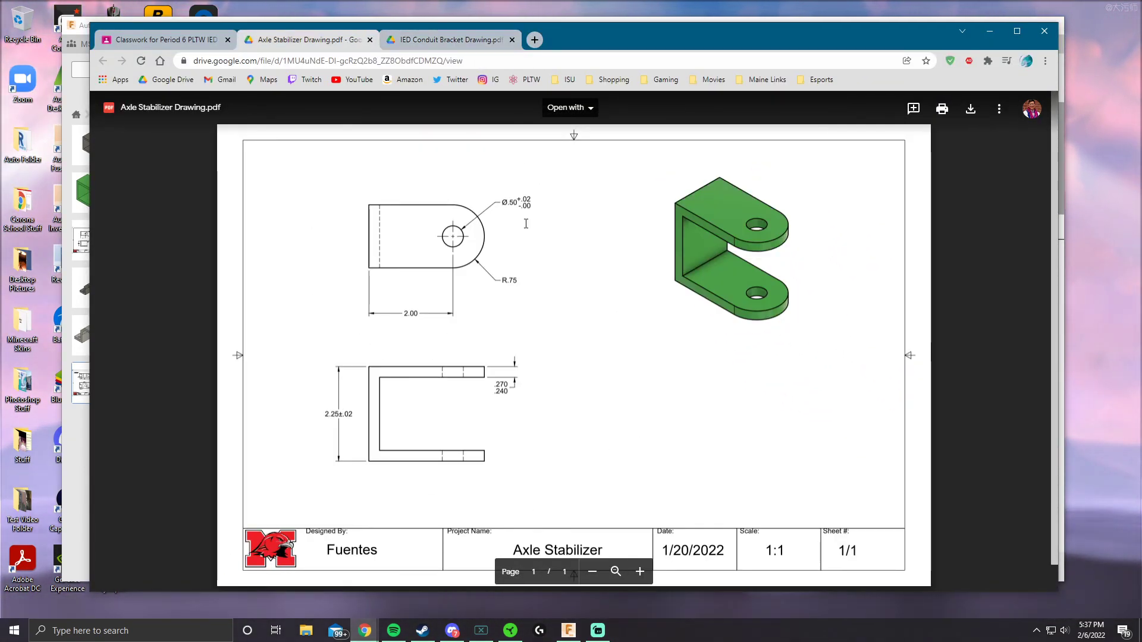